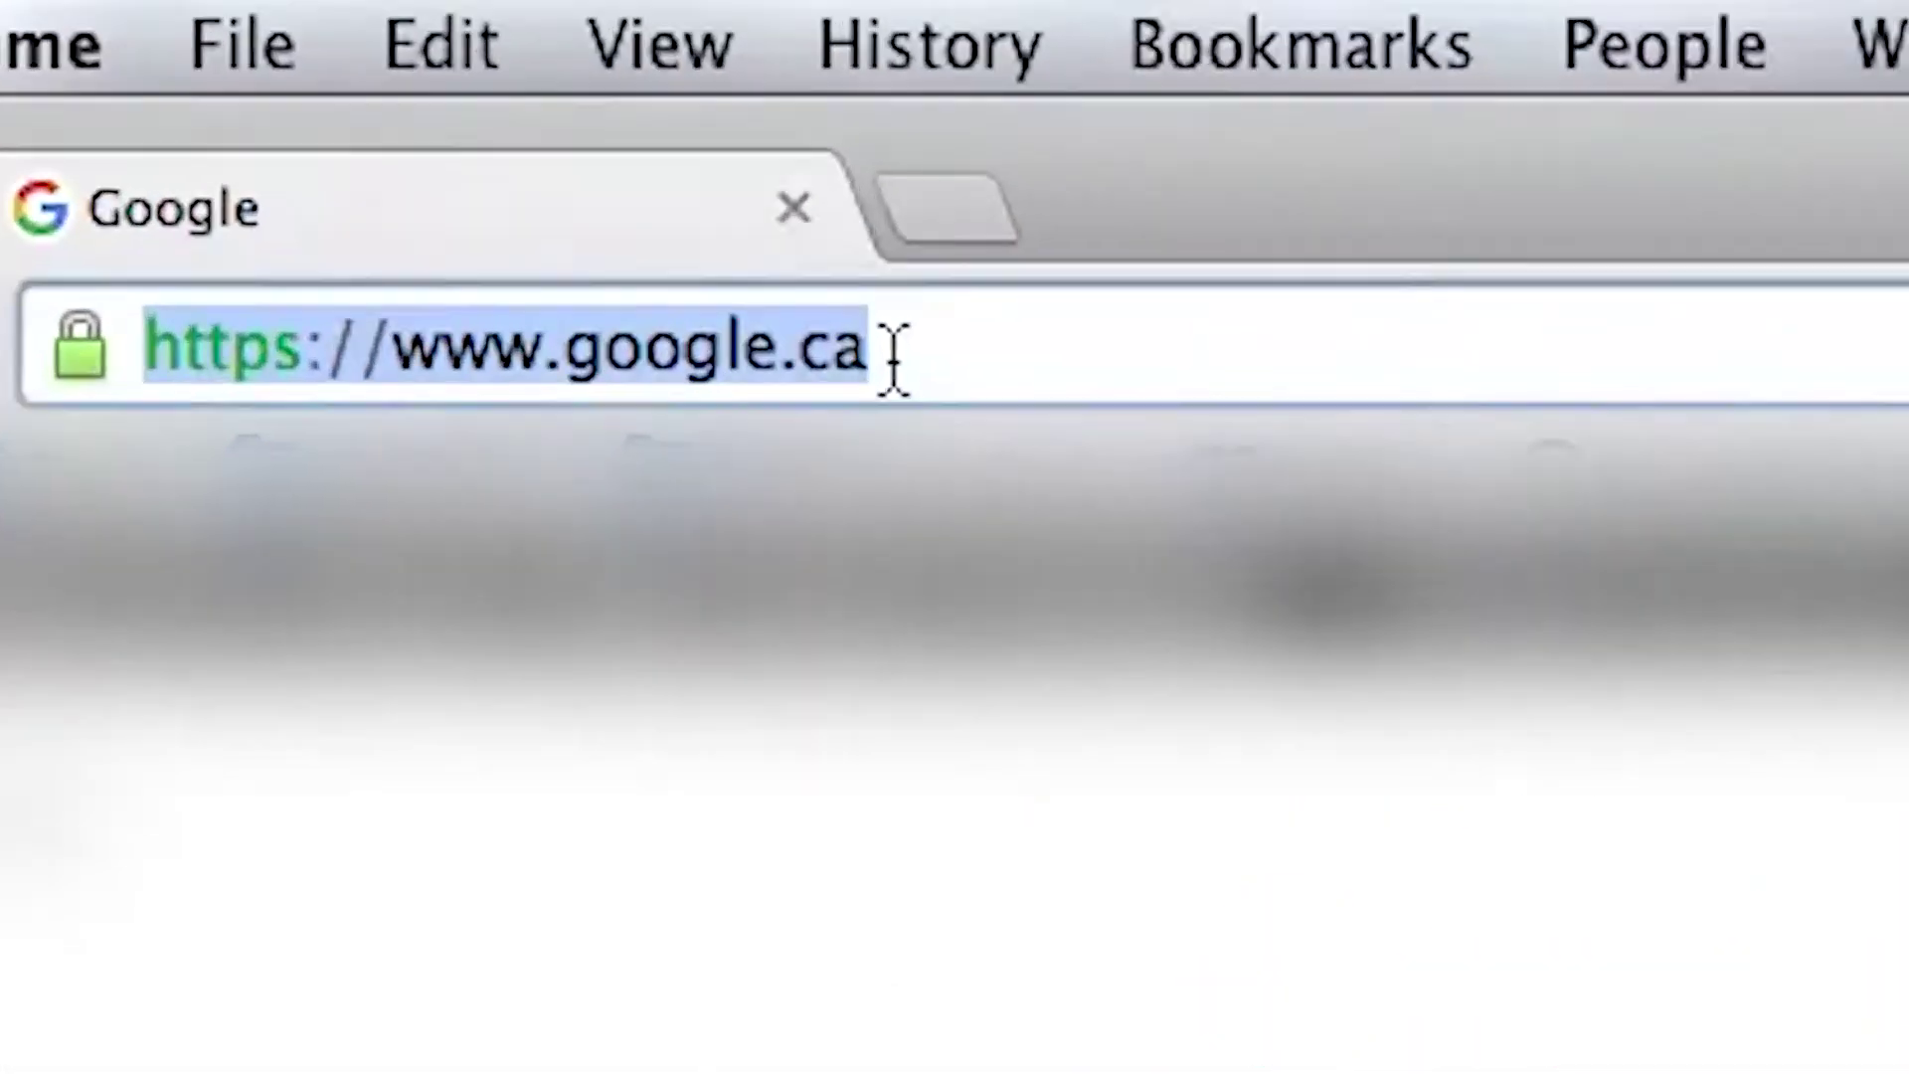
pyautogui.write('llchartsoftware.com/c/calgarygymnasticscentre/si')
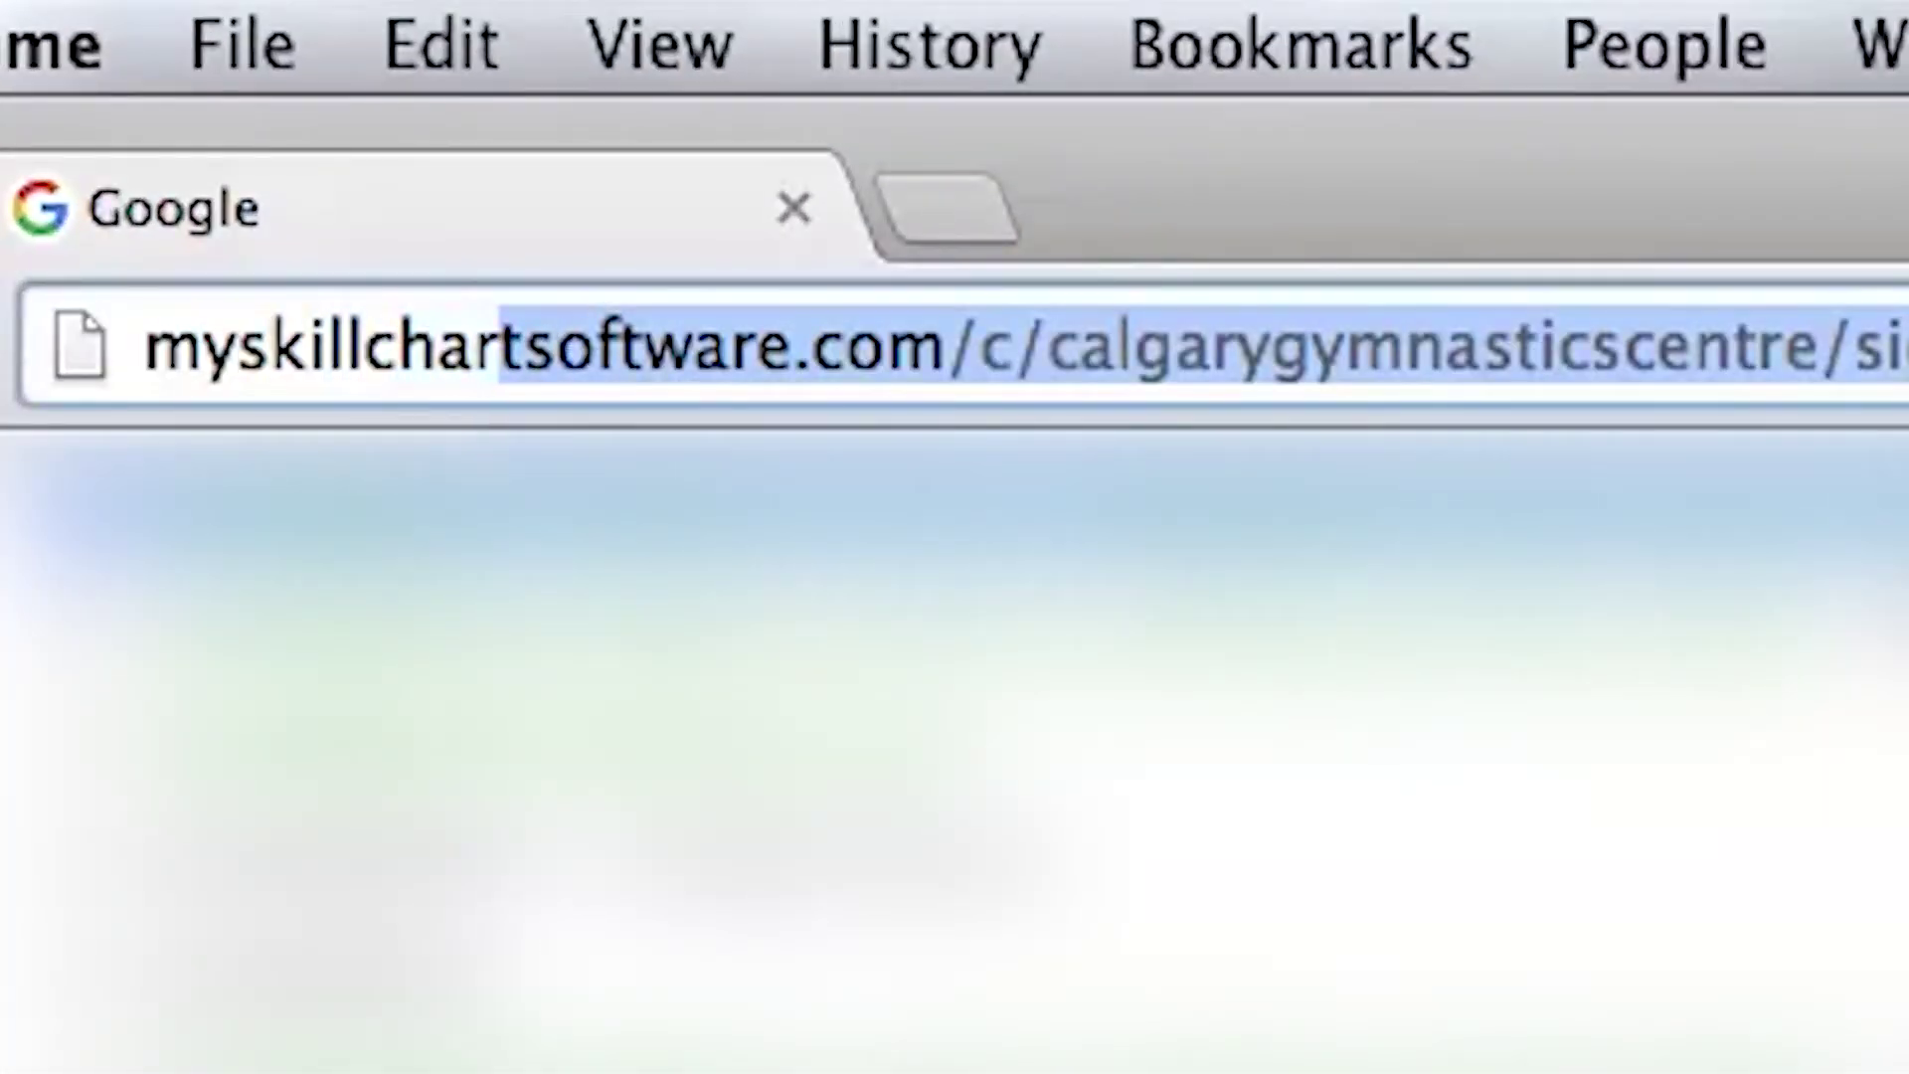
pyautogui.write('t.com')
# - Load the myskillchart.com website in Chrome
pyautogui.press('Return')
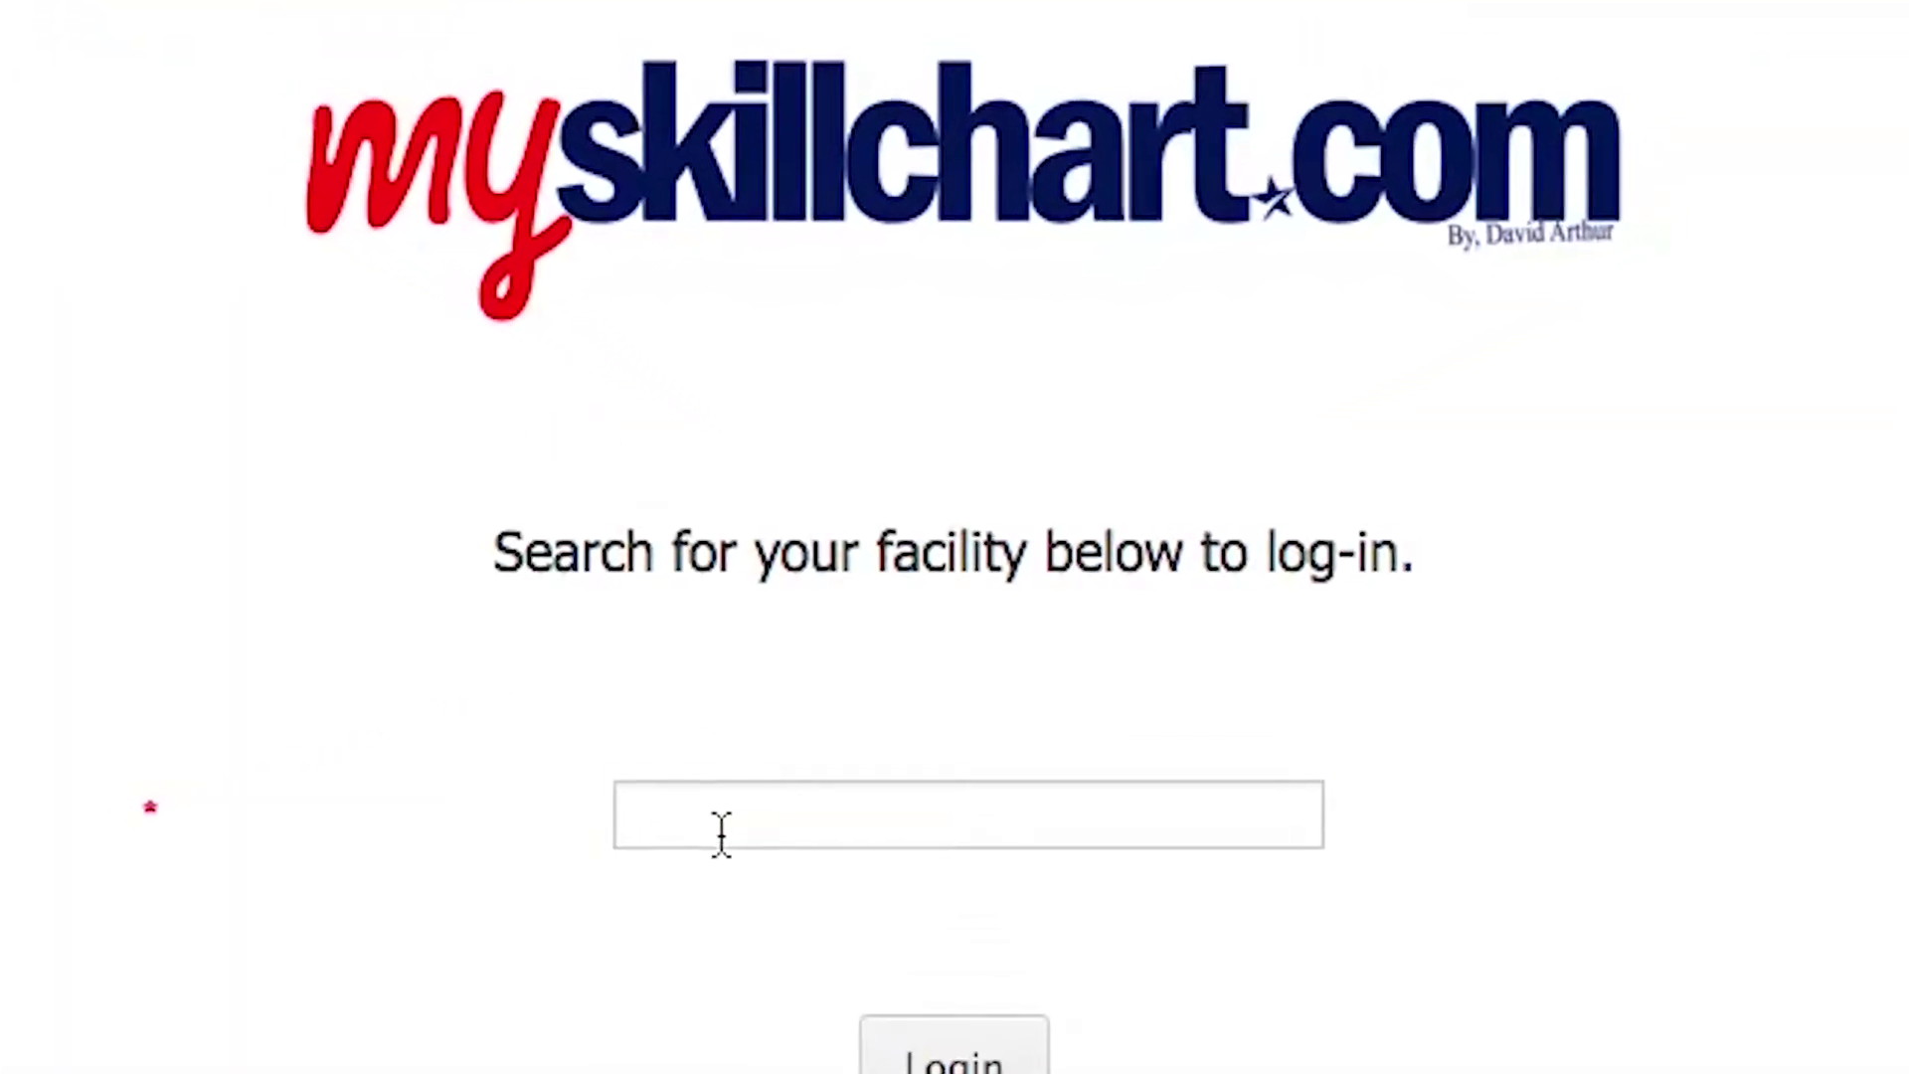
pyautogui.write('calgary')
# - Log in as a parent at Calgary Gymnastics Centre using the suggested email and password
pyautogui.click(746, 873)
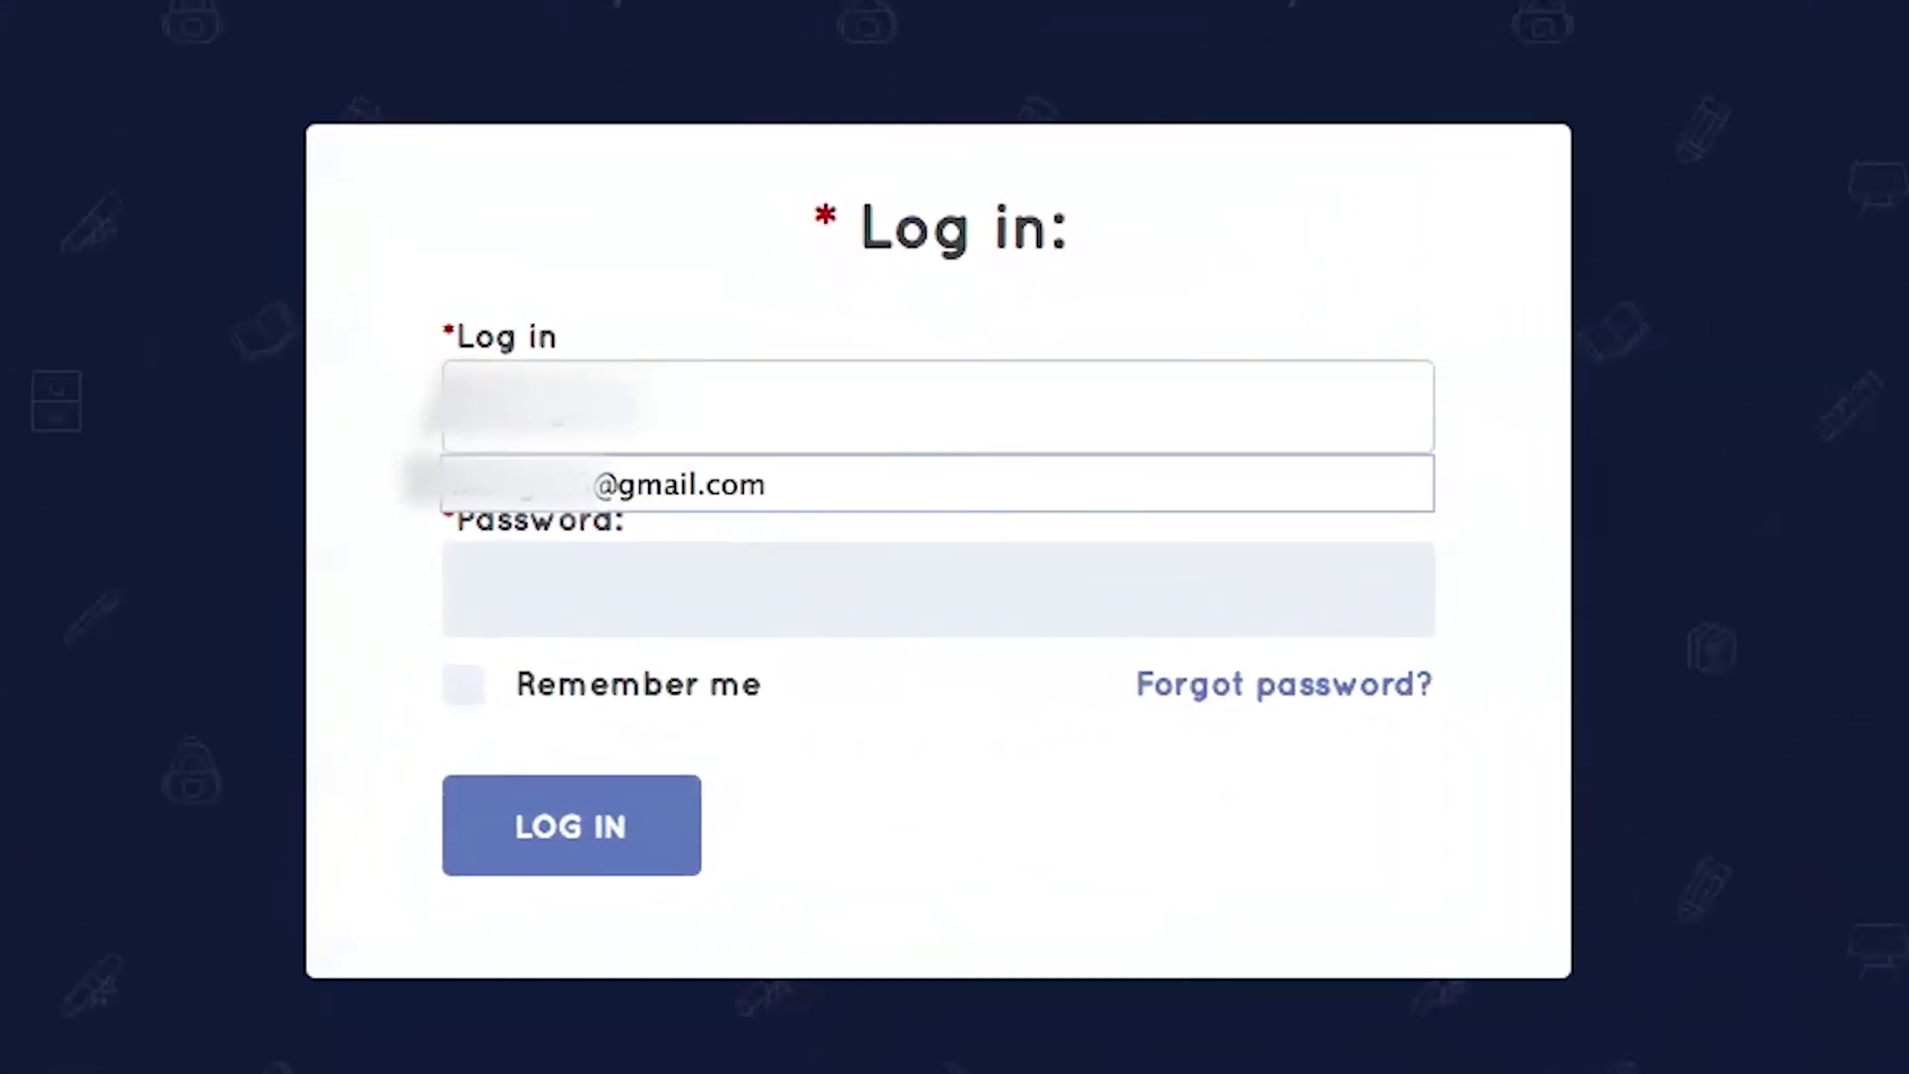
pyautogui.write('@gmail.com')
pyautogui.press('Tab')
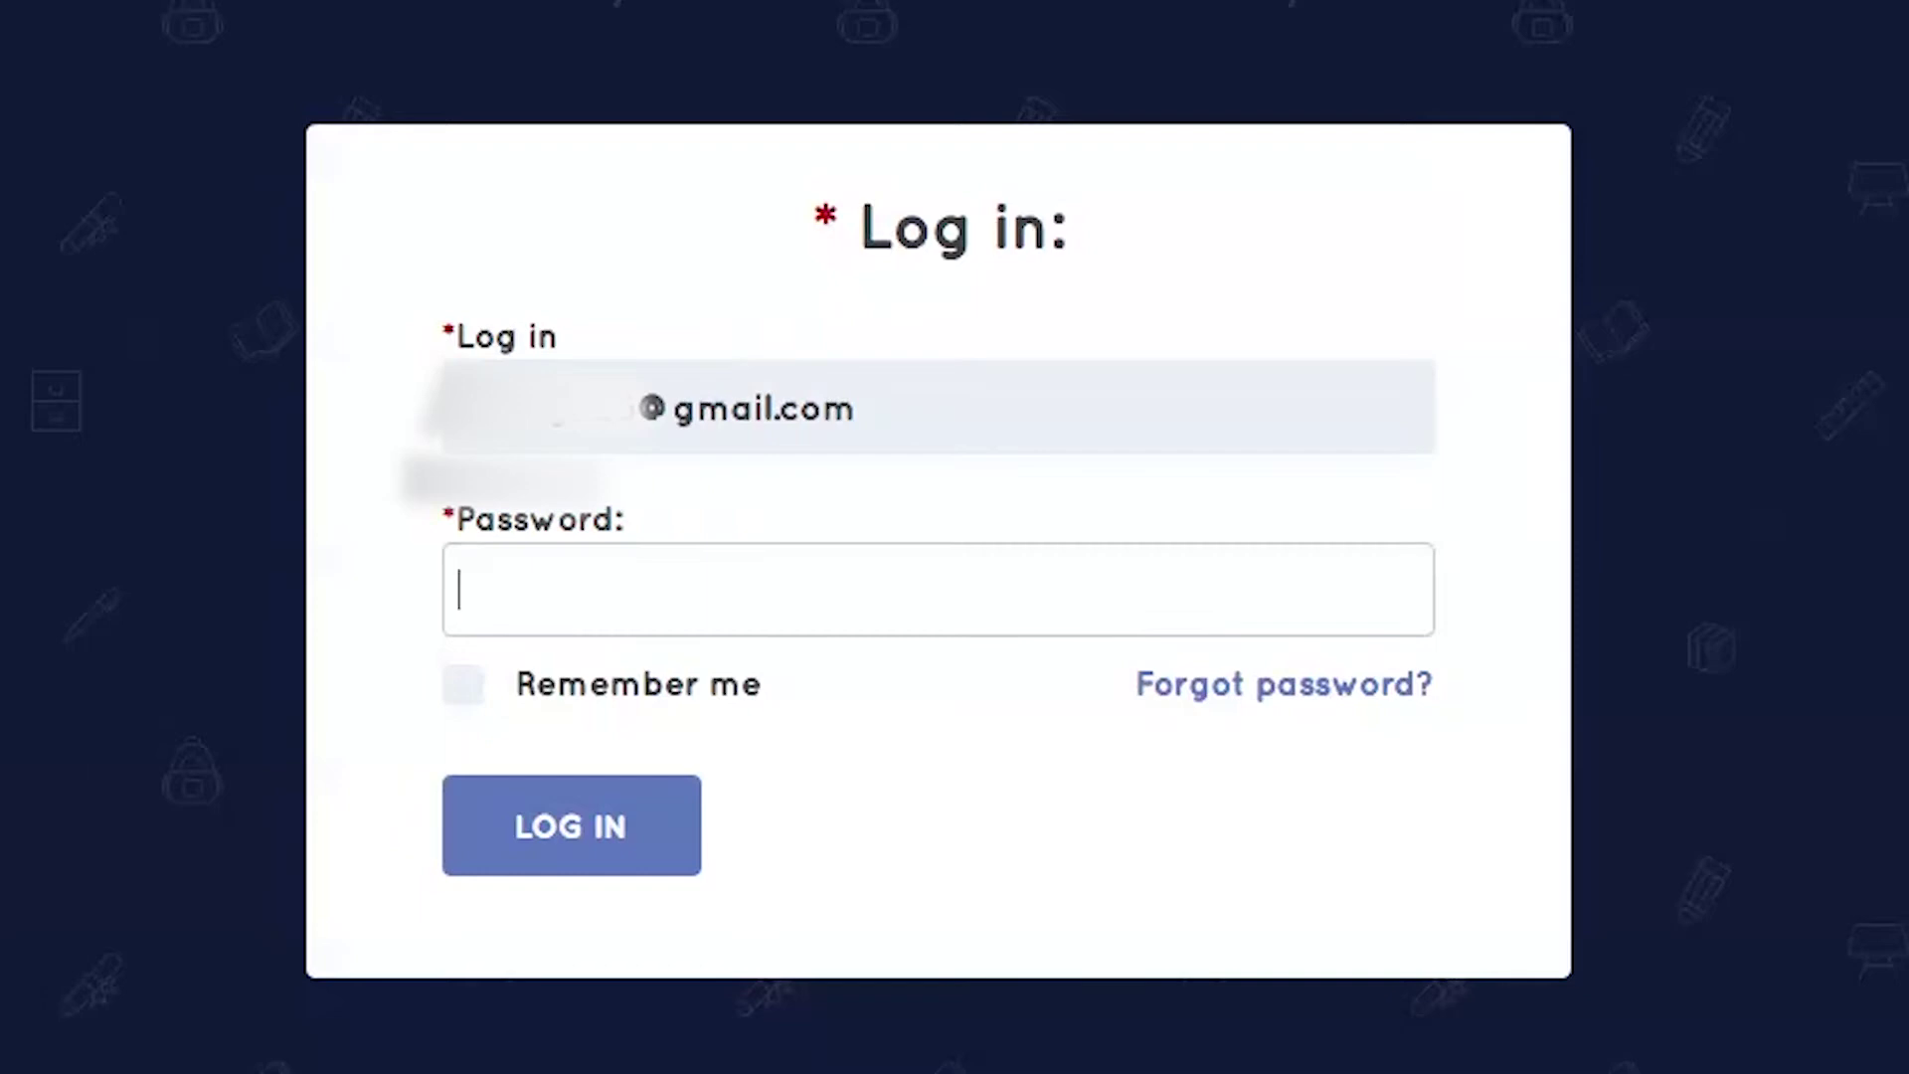
pyautogui.write('•••••••••••••')
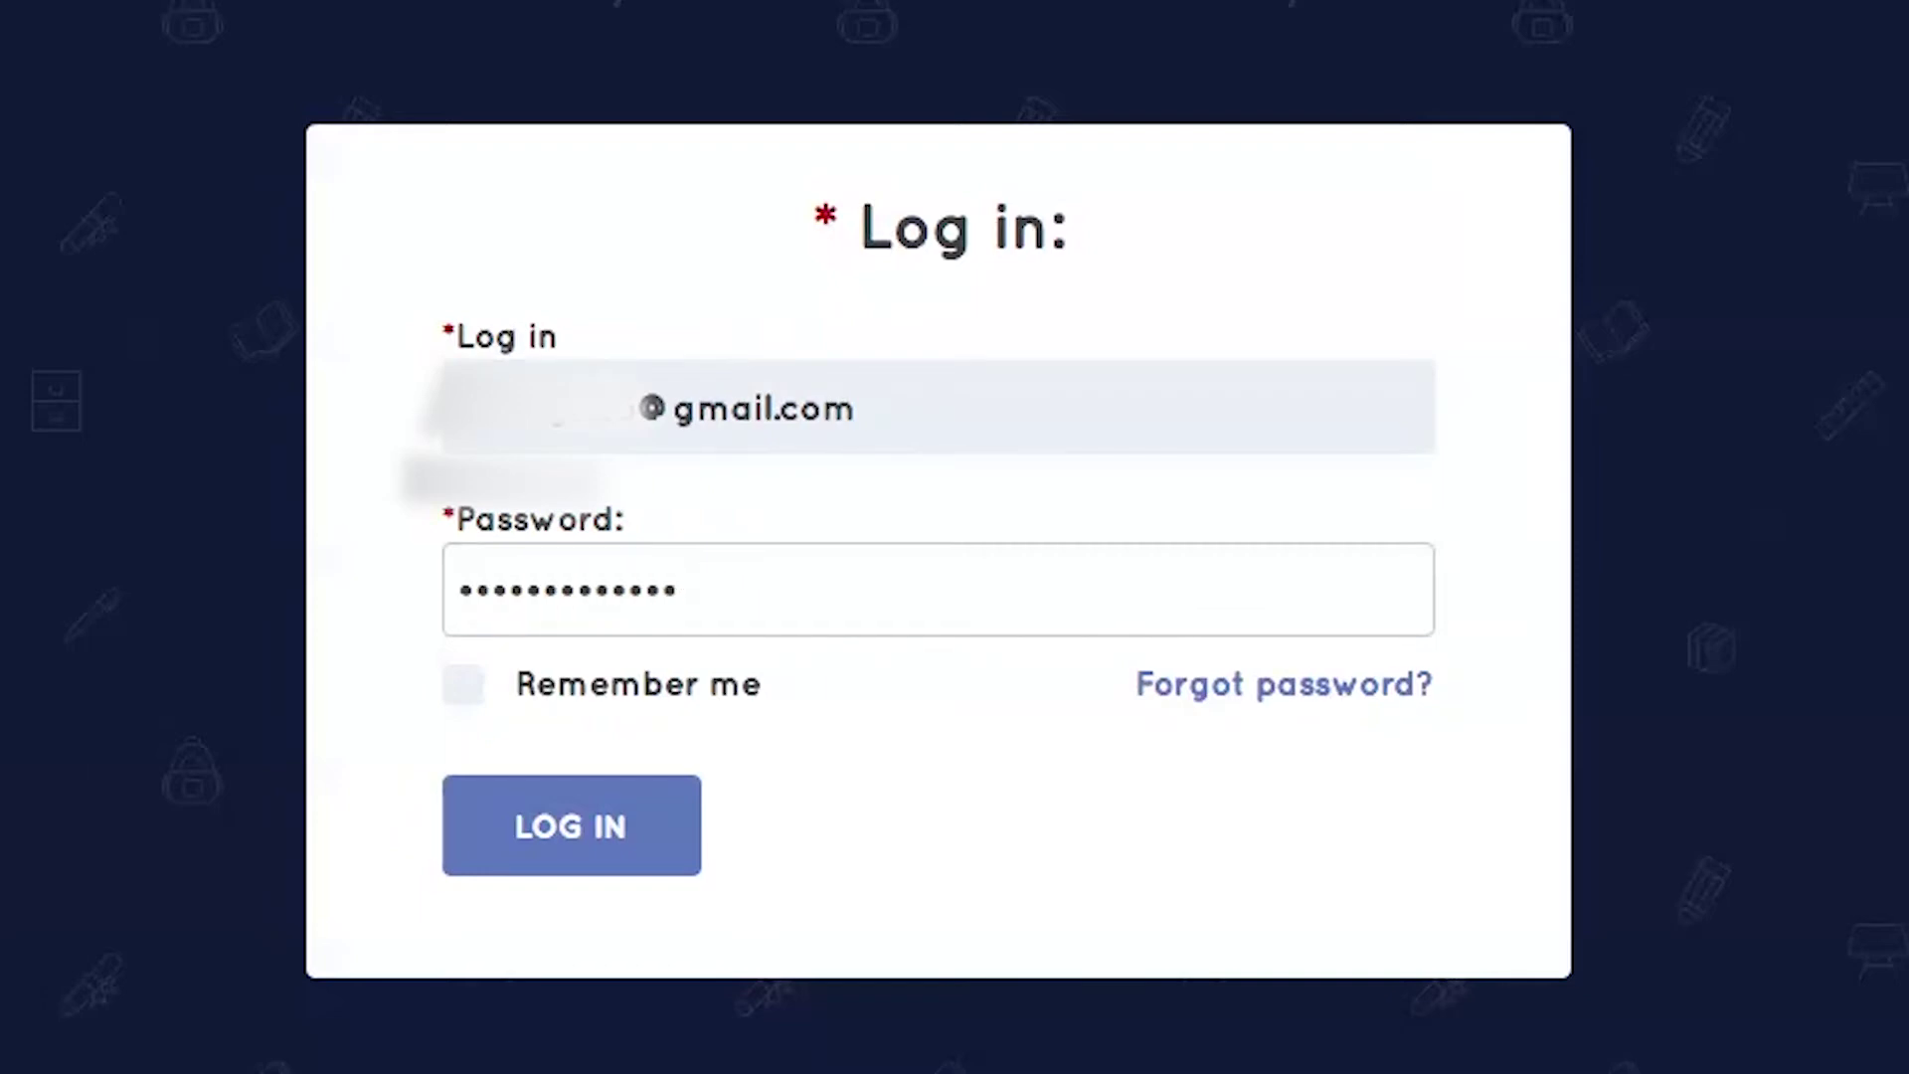
pyautogui.click(570, 824)
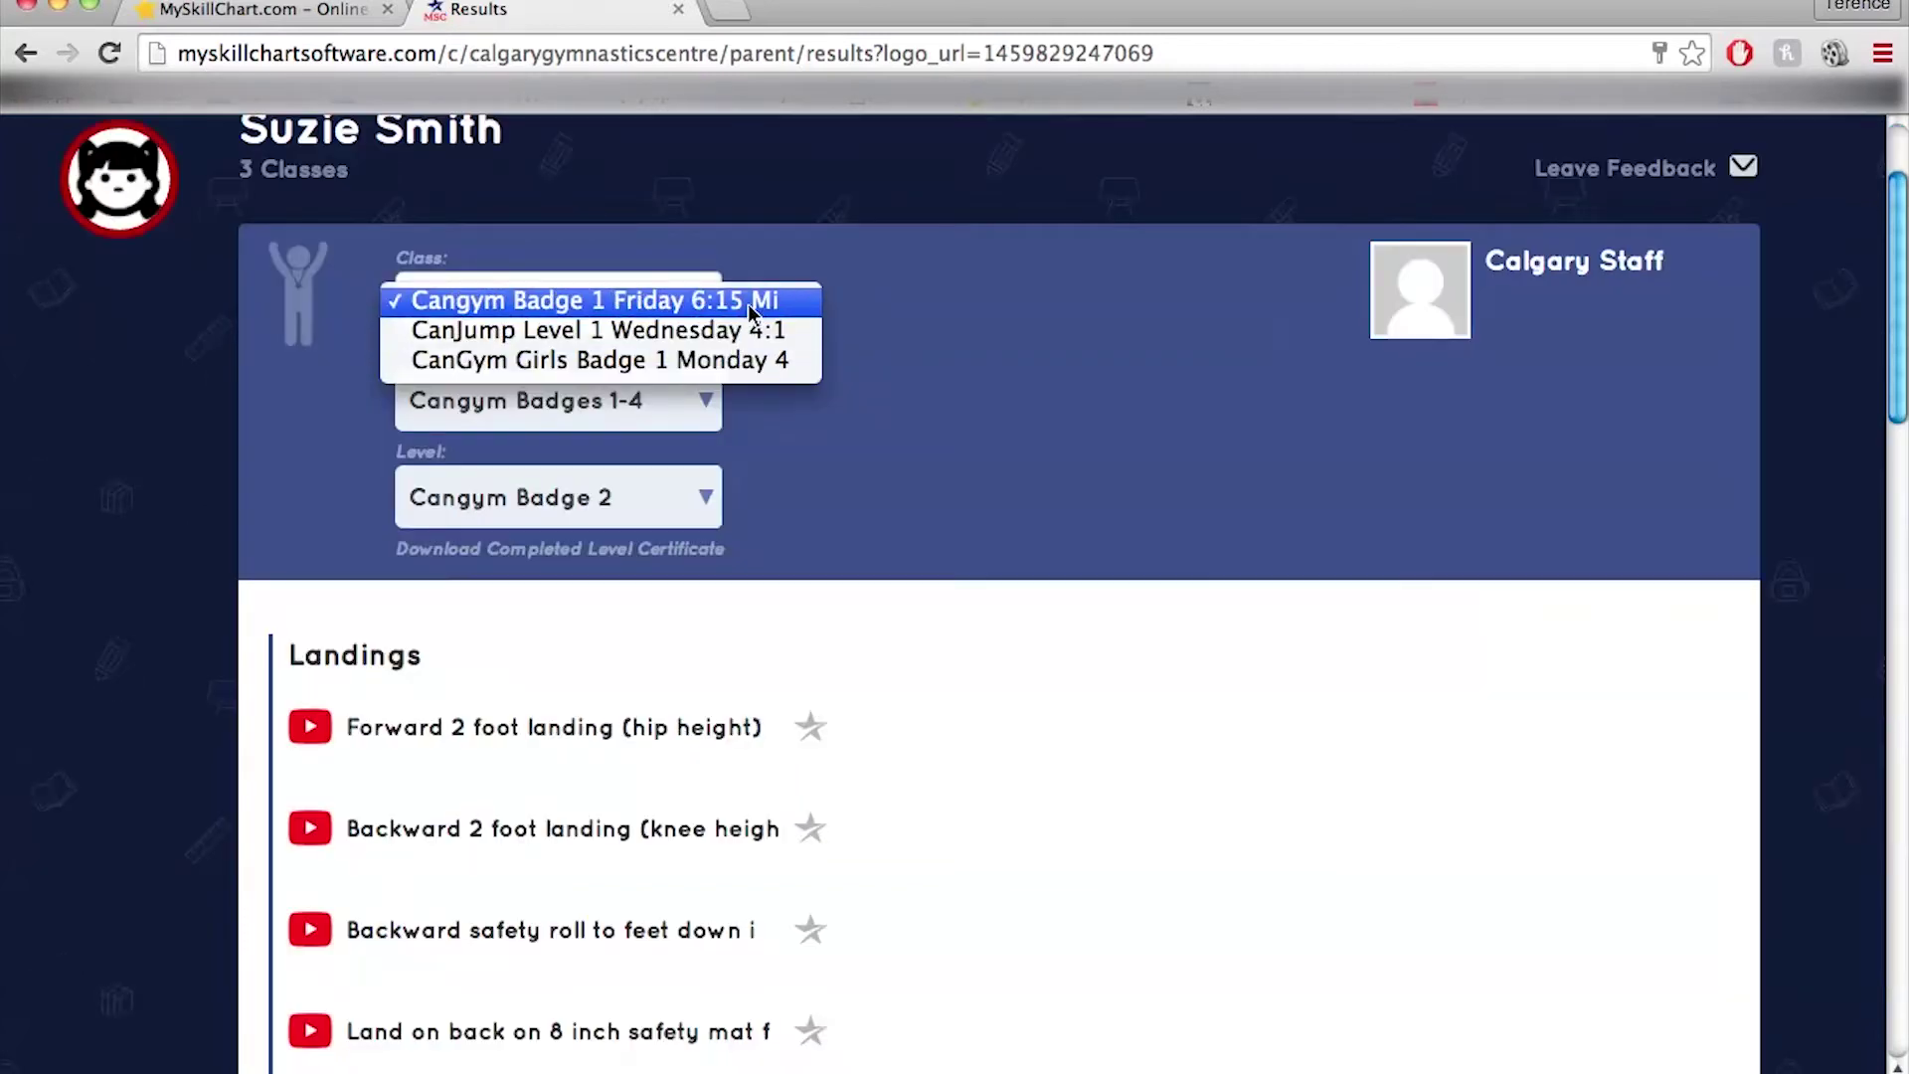
# - Keep the Friday Cangym Badge 1 class and show the Cangym Badge 1 level results
pyautogui.click(597, 300)
pyautogui.scroll(-2, 886, 372)
pyautogui.click(711, 264)
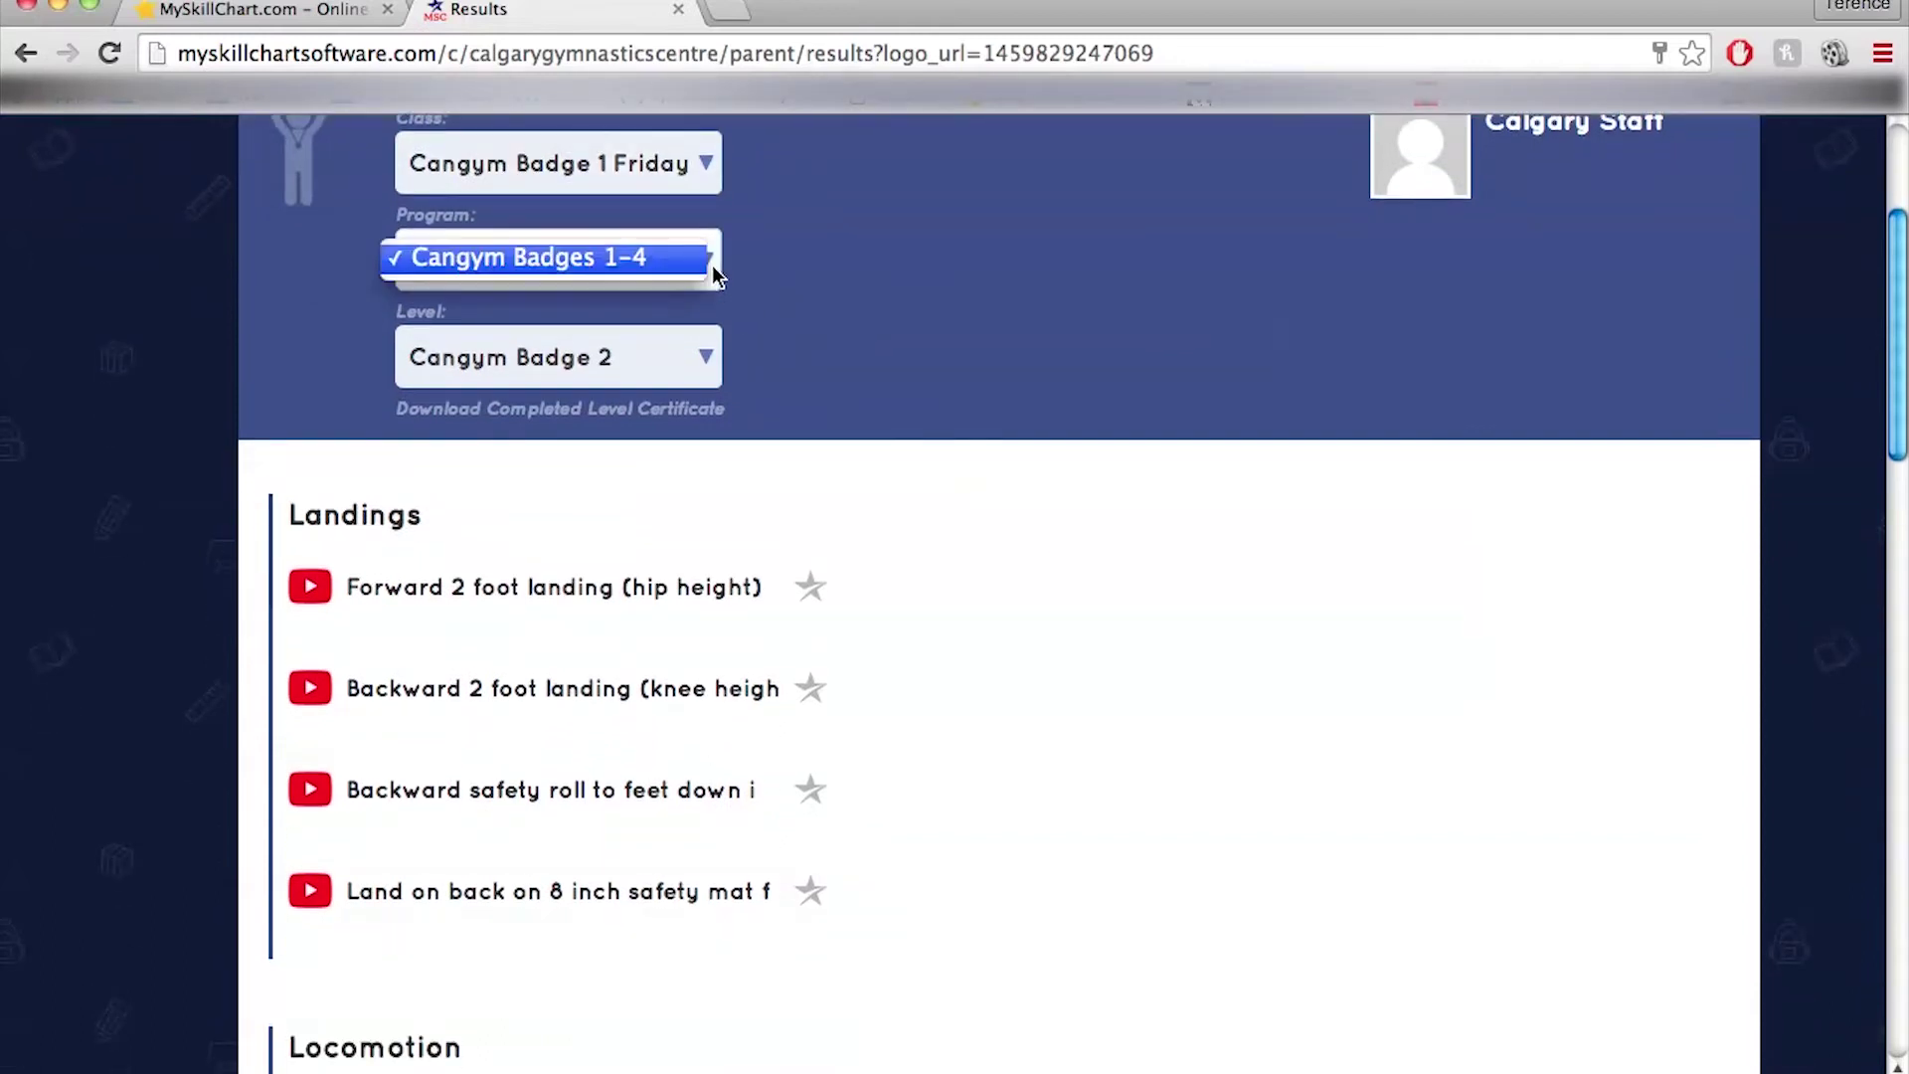
pyautogui.click(704, 358)
pyautogui.click(508, 384)
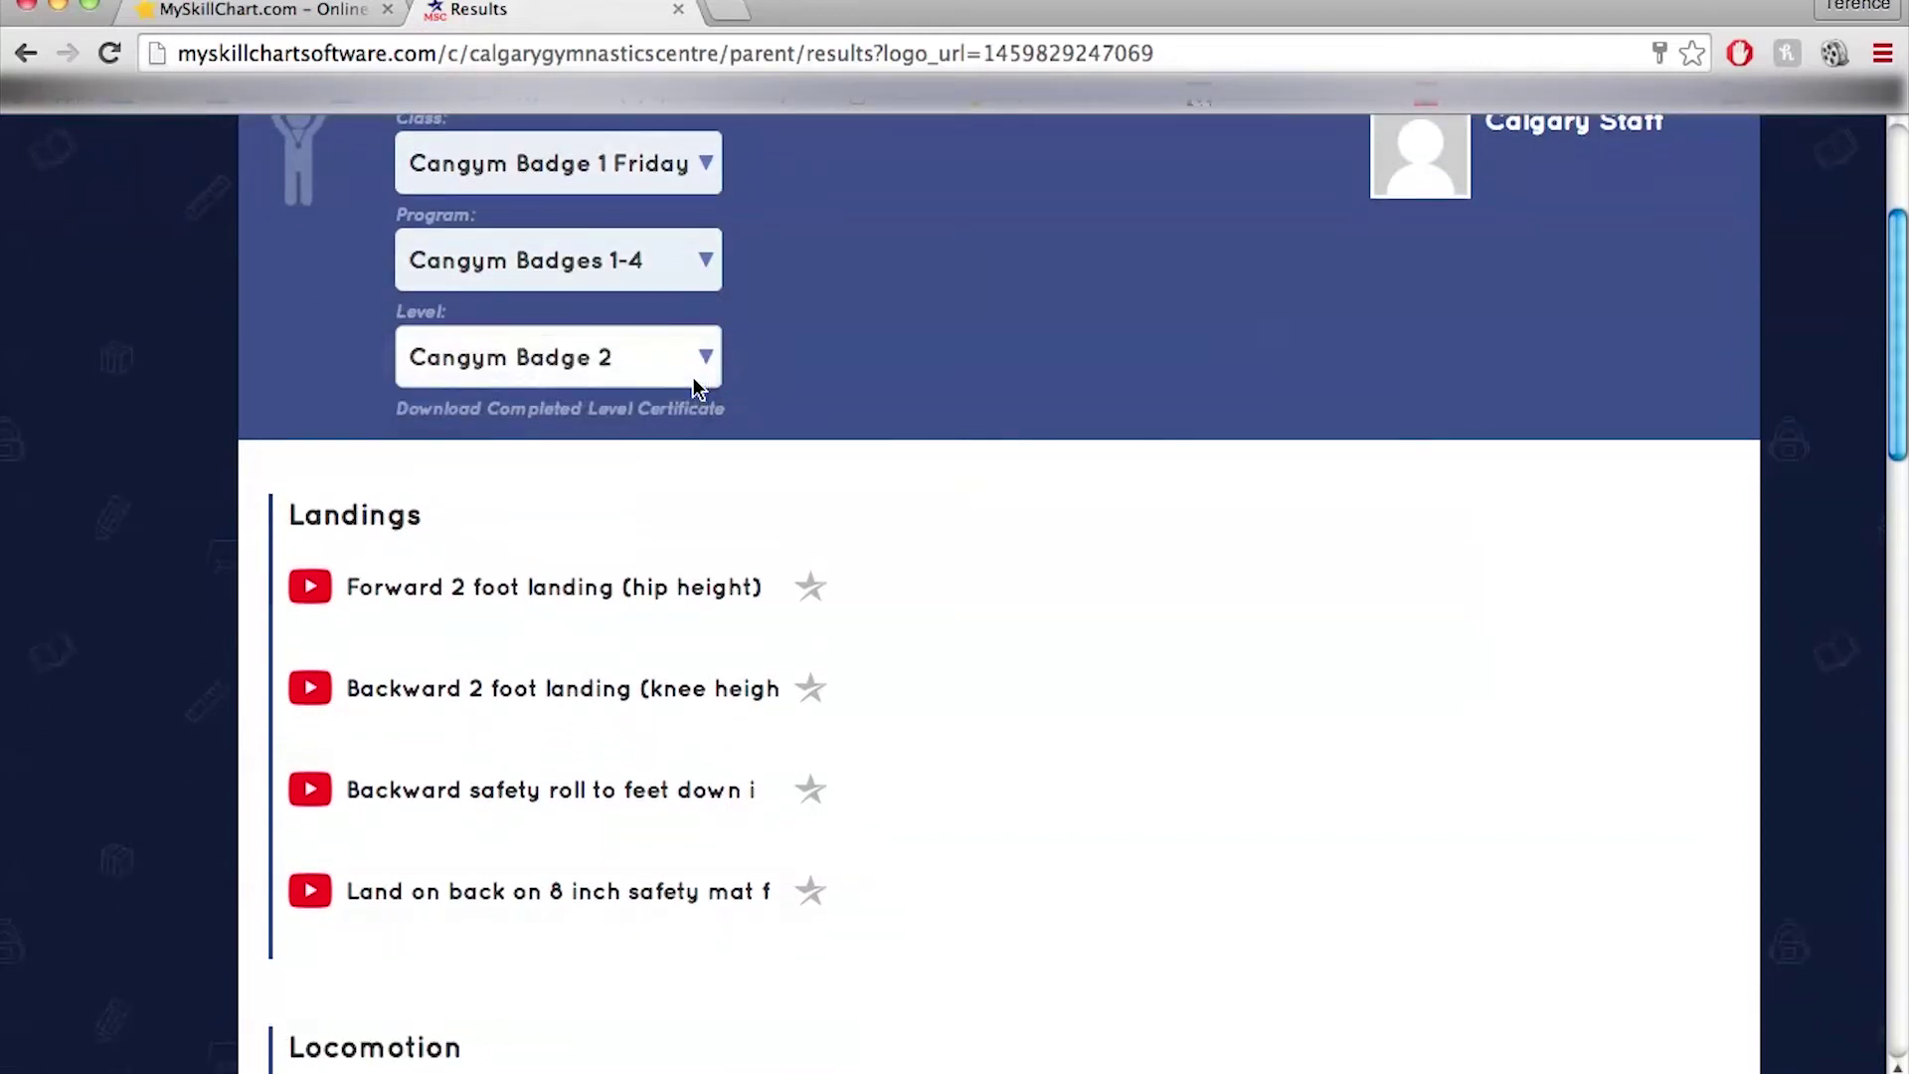
pyautogui.scroll(-5, 968, 410)
pyautogui.scroll(-3, 967, 410)
pyautogui.scroll(-2, 968, 411)
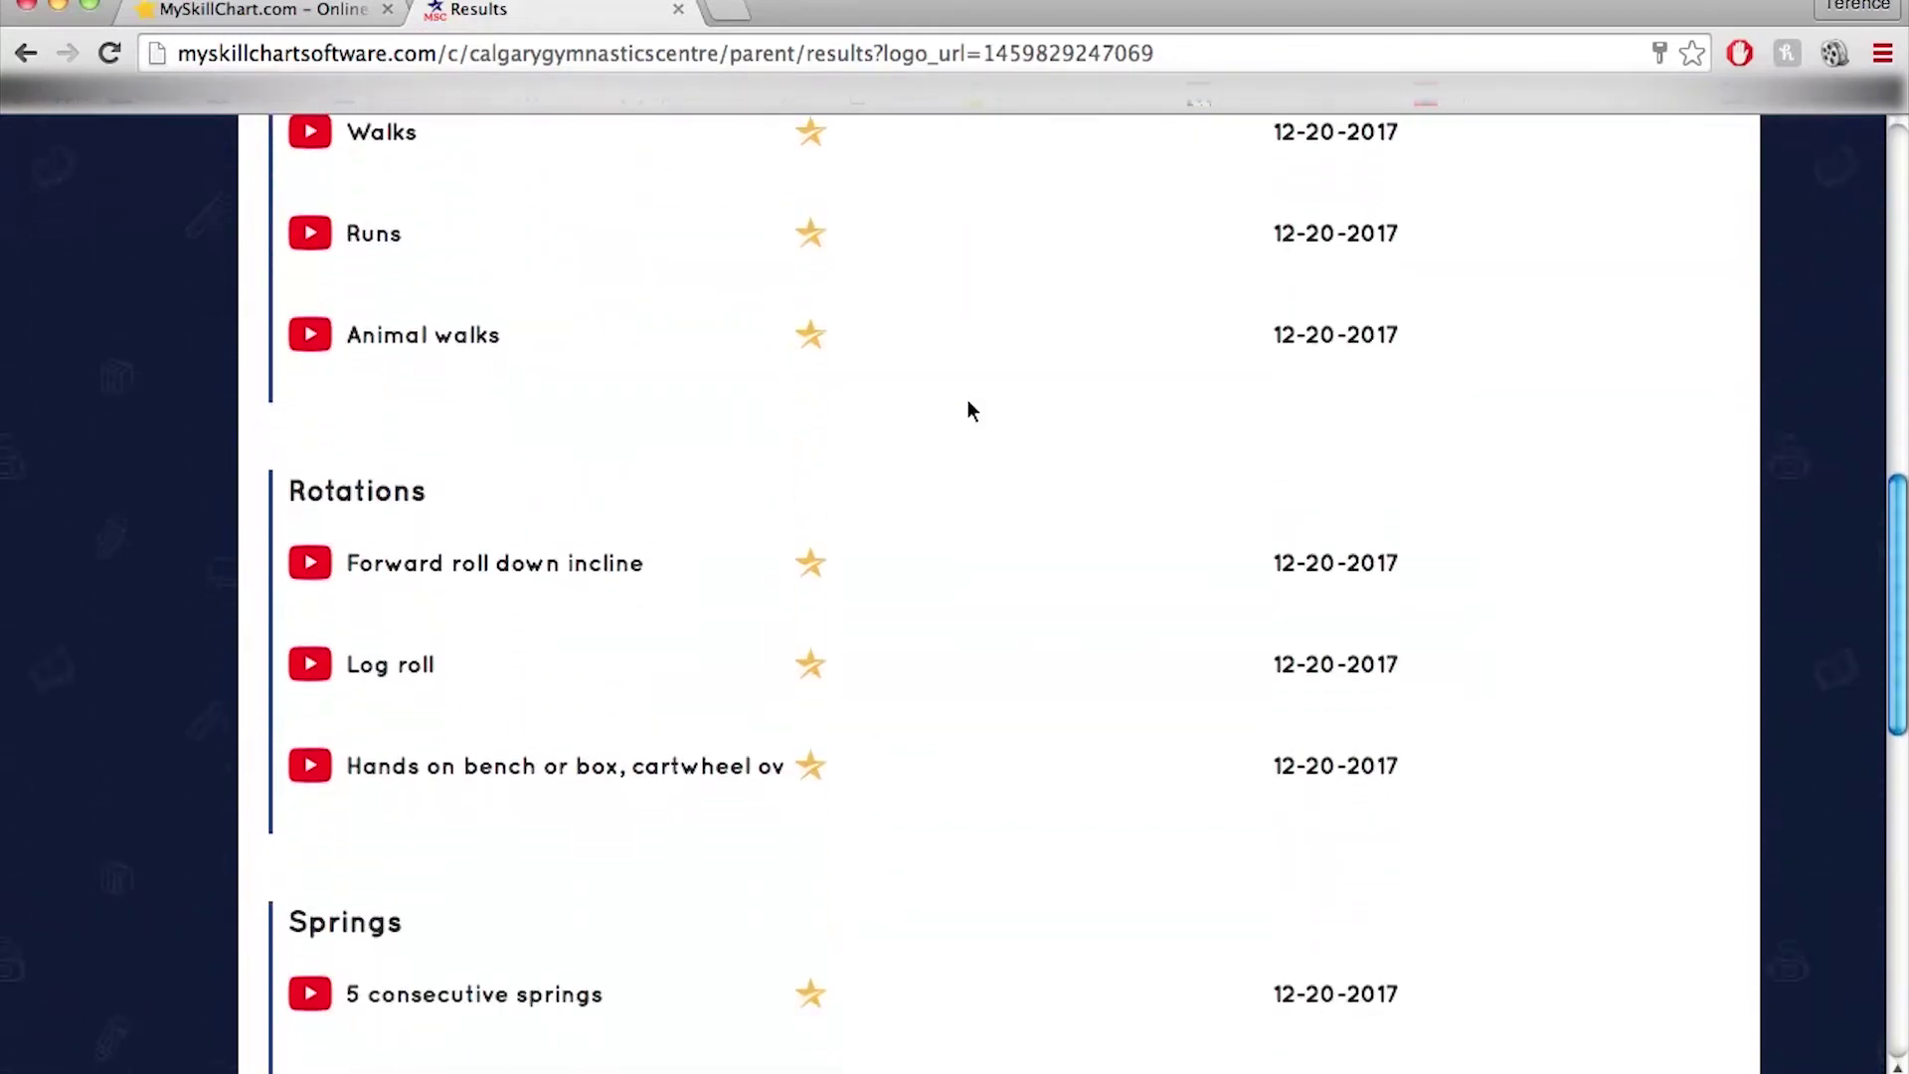
pyautogui.scroll(-3, 969, 410)
pyautogui.scroll(-2, 968, 411)
pyautogui.scroll(-4, 968, 401)
pyautogui.scroll(-3, 969, 400)
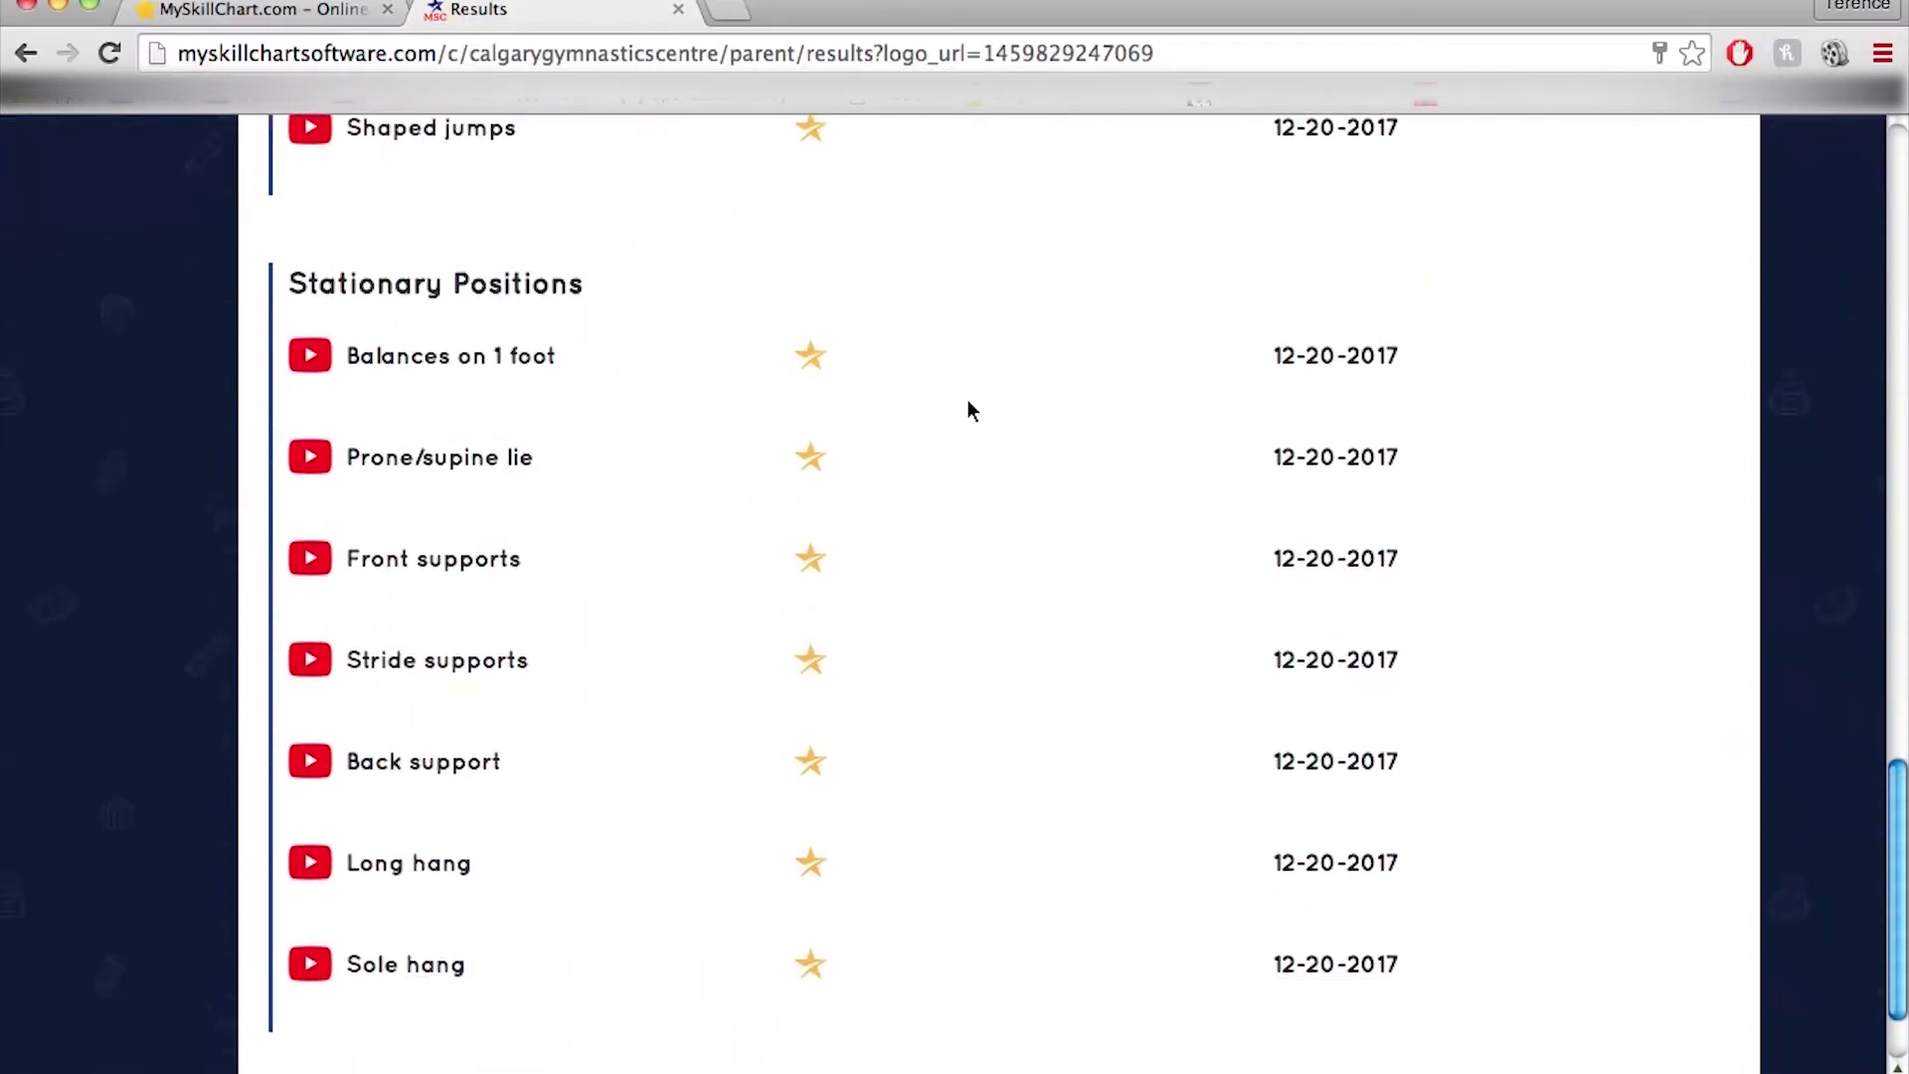
pyautogui.scroll(-1, 969, 401)
pyautogui.scroll(2, 968, 400)
pyautogui.scroll(5, 967, 400)
pyautogui.scroll(2, 969, 400)
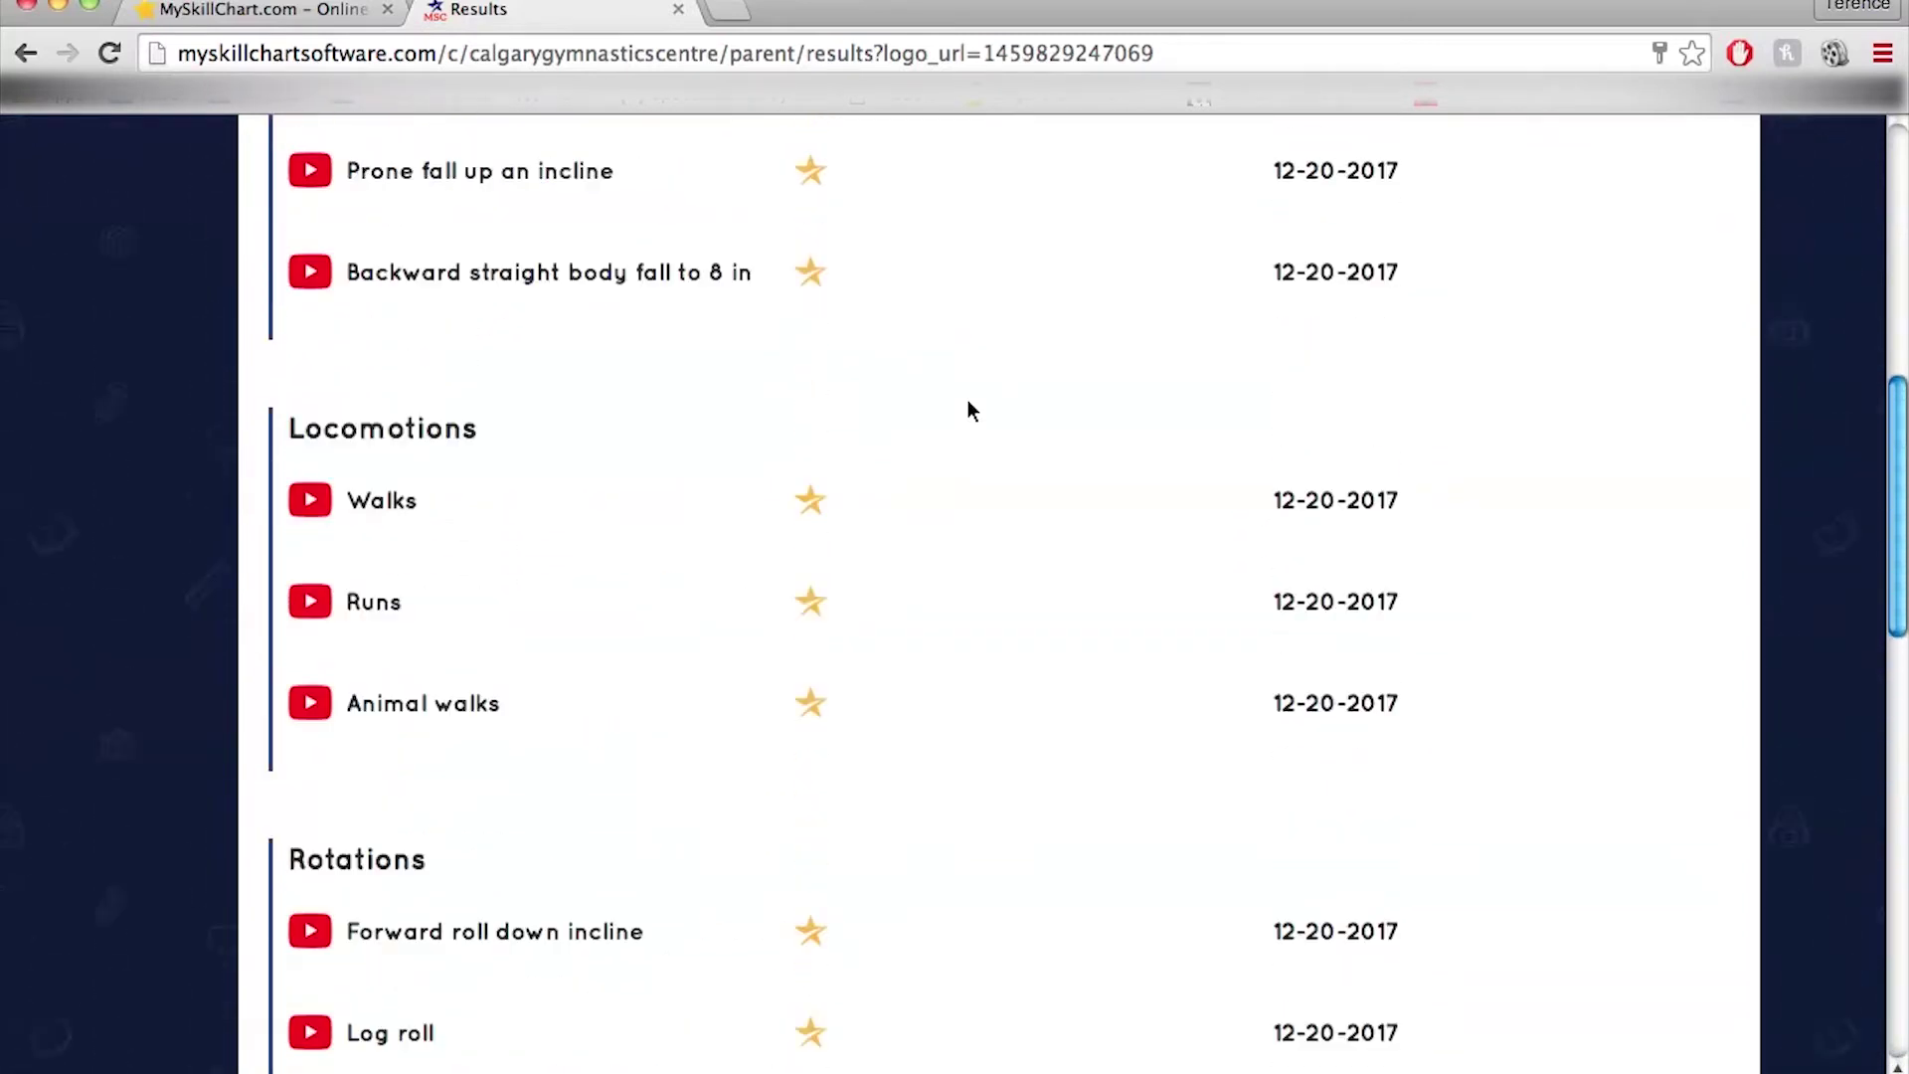
pyautogui.scroll(5, 968, 400)
pyautogui.scroll(2, 967, 399)
pyautogui.click(706, 595)
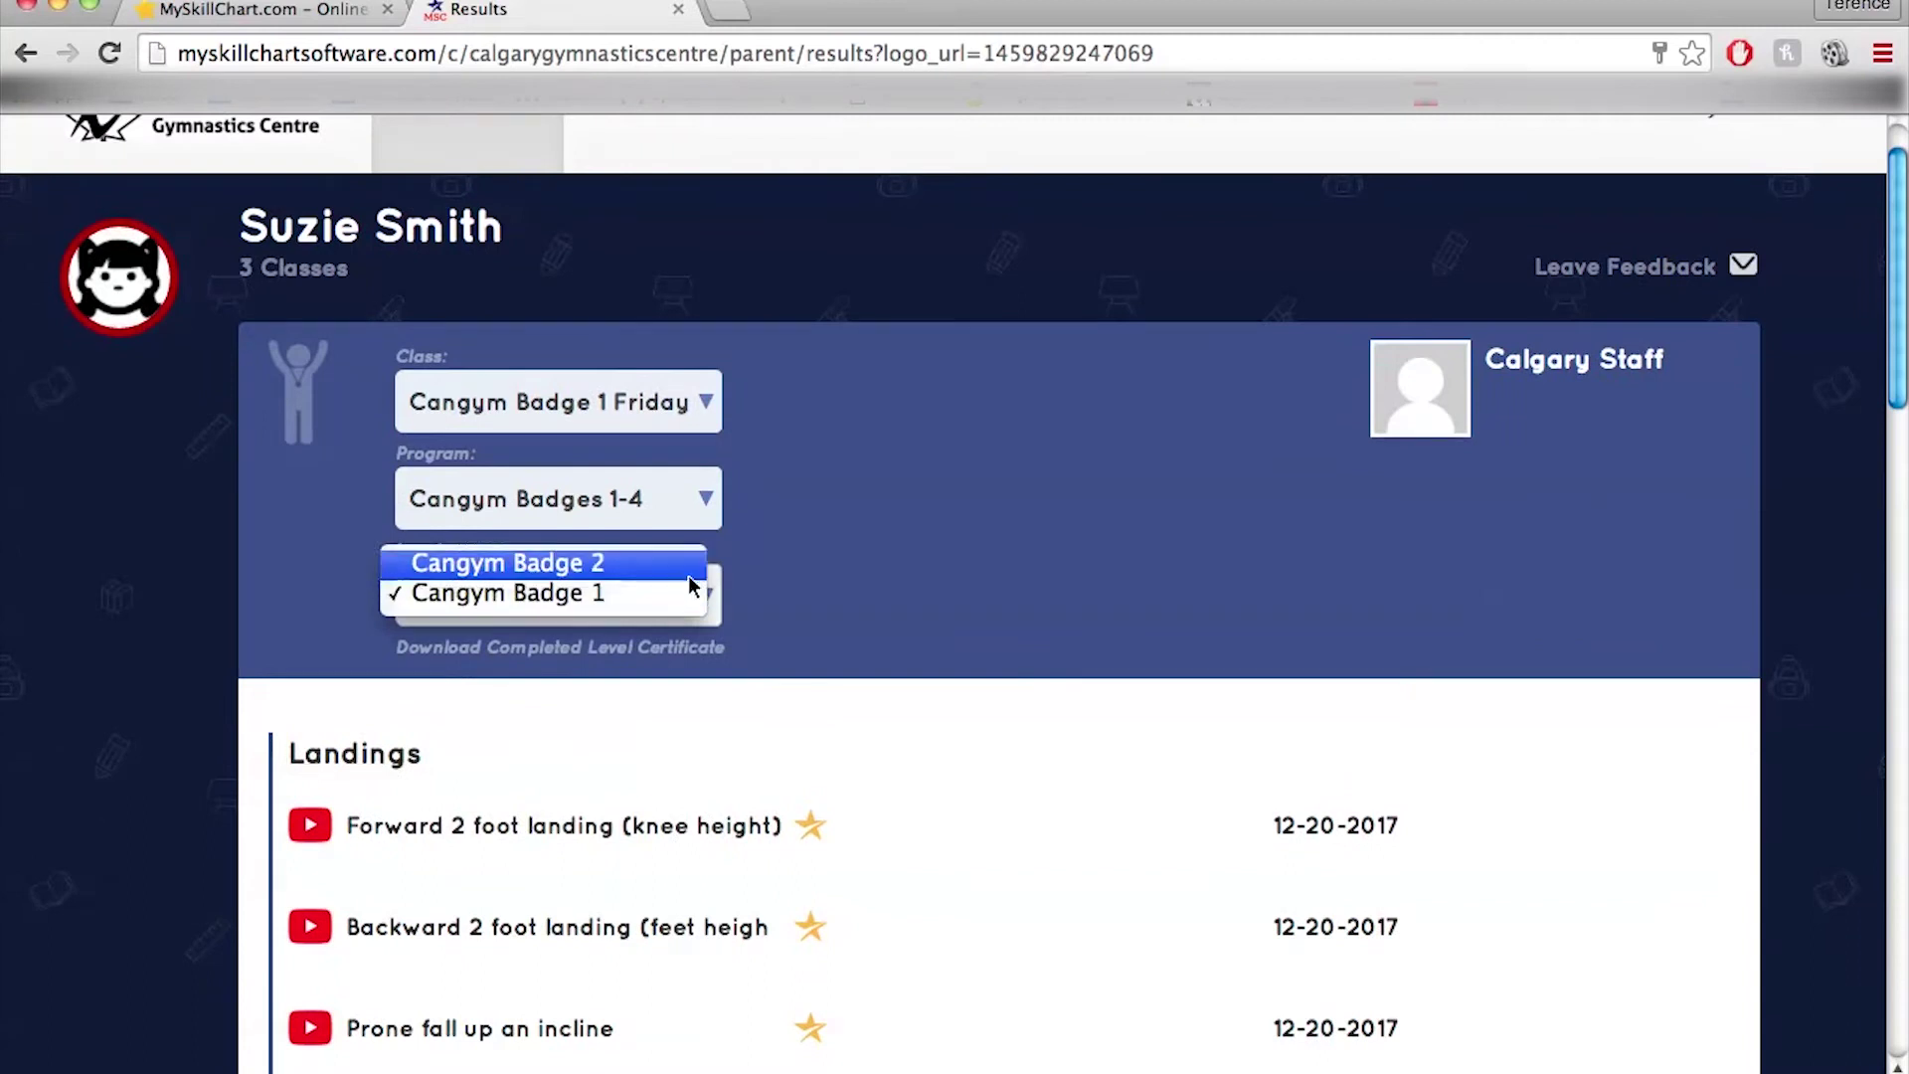
# - Select the Cangym Badge 2 level on the child's chart
pyautogui.click(552, 561)
pyautogui.scroll(-5, 996, 570)
pyautogui.scroll(-1, 994, 570)
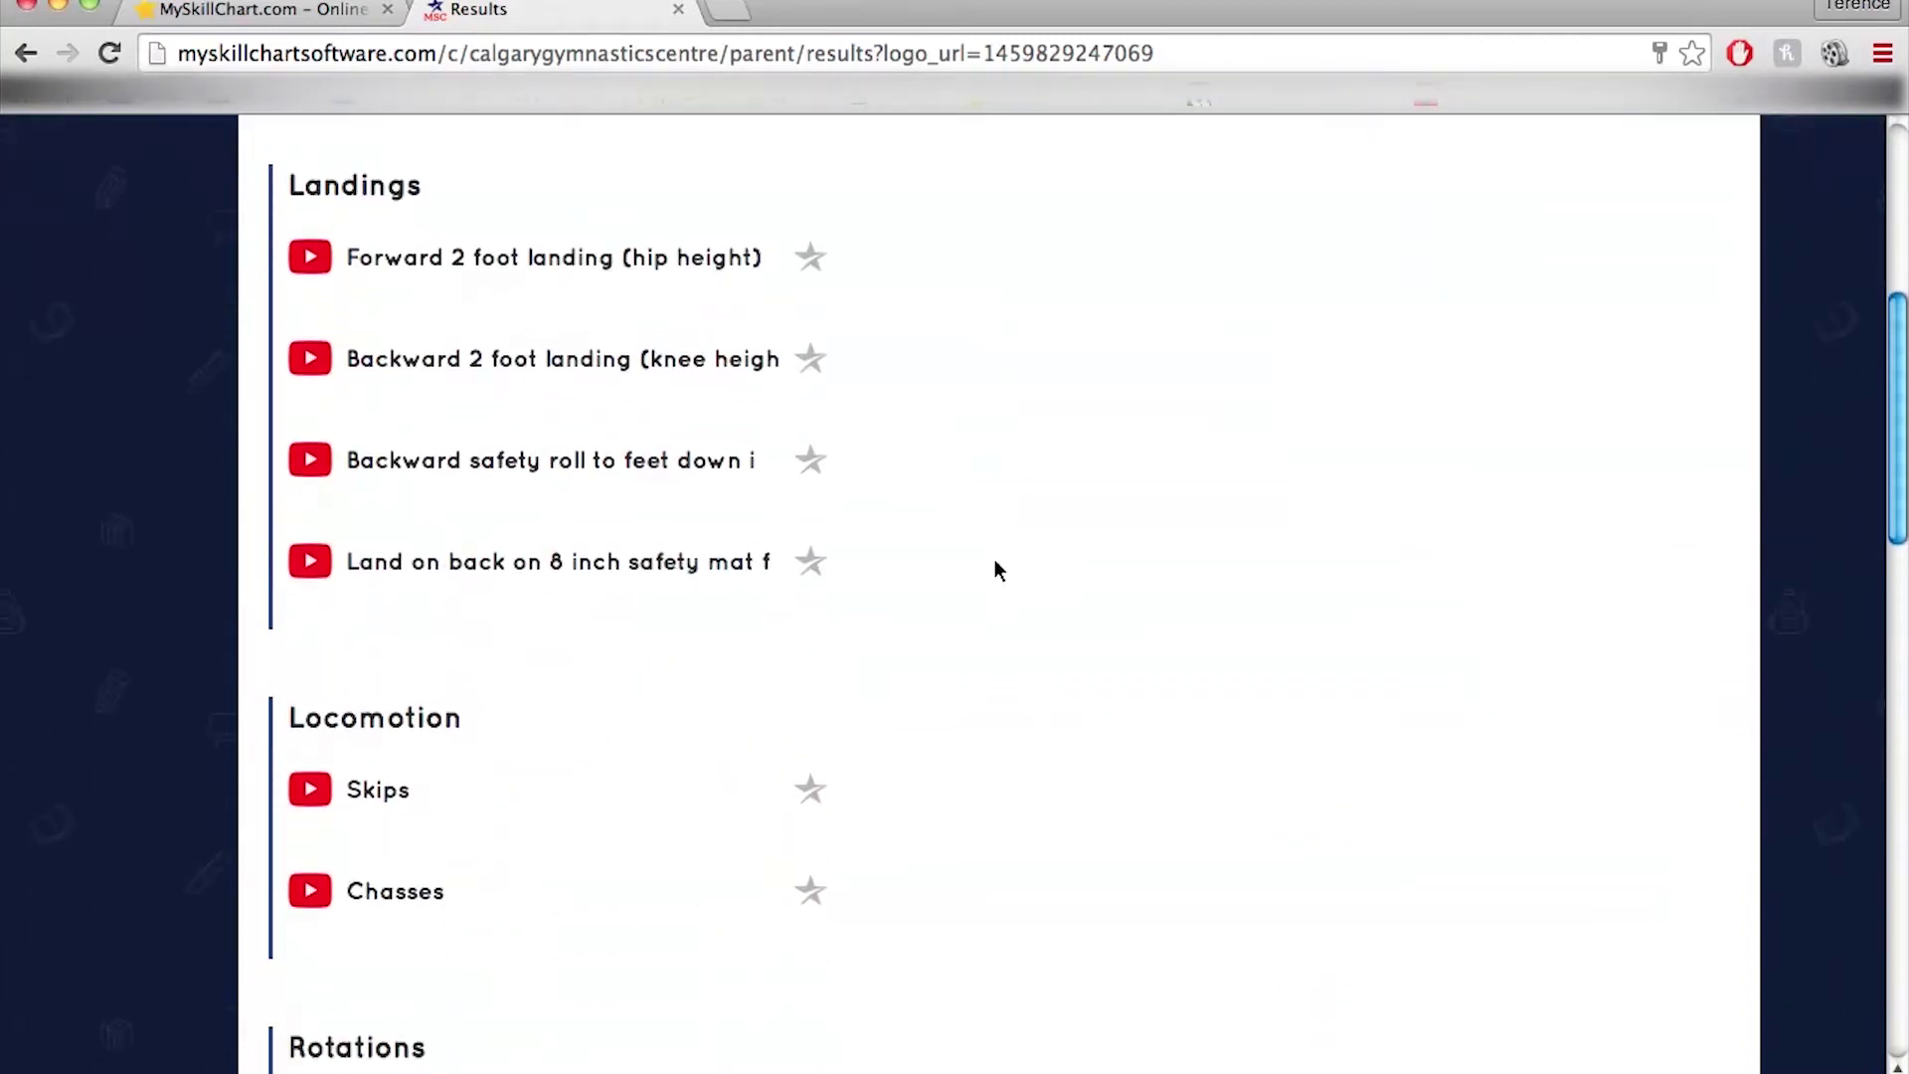
pyautogui.scroll(-3, 996, 570)
pyautogui.scroll(-2, 995, 570)
pyautogui.scroll(-3, 996, 570)
pyautogui.scroll(-2, 996, 571)
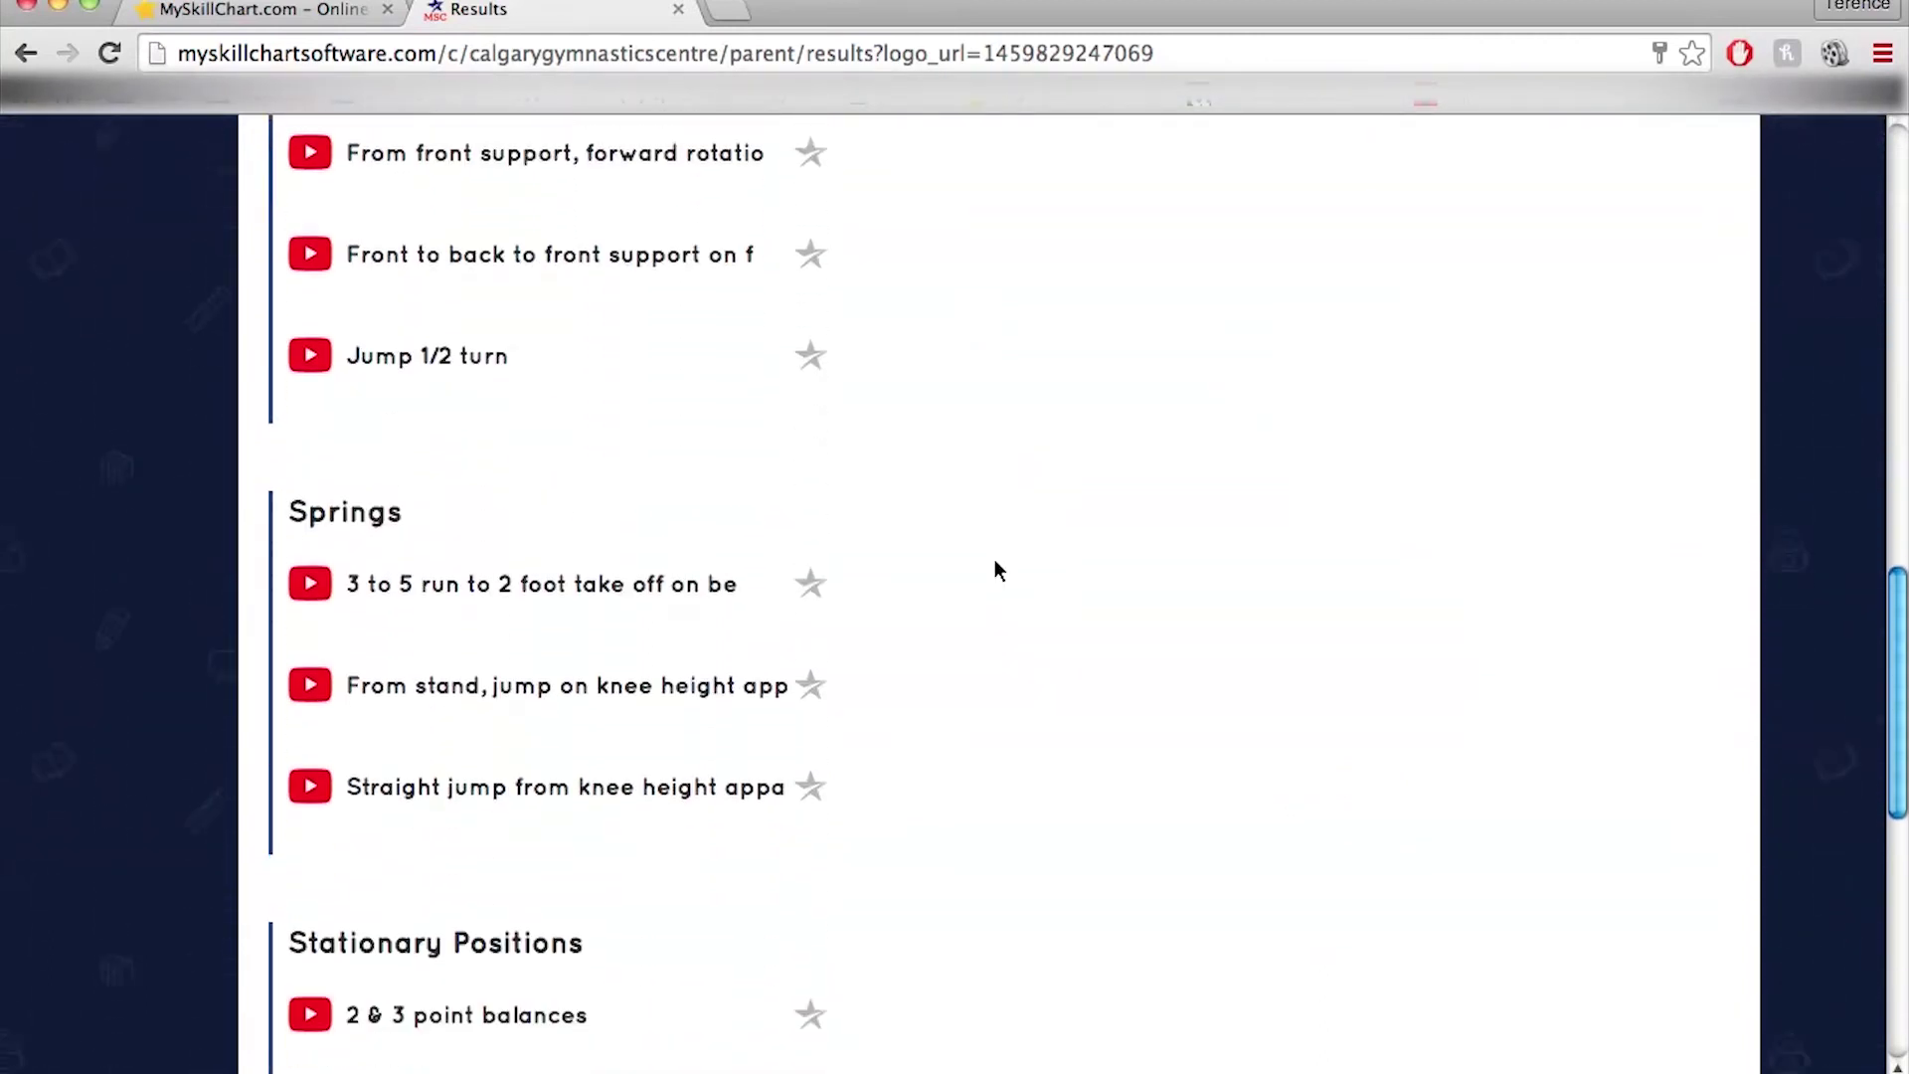
pyautogui.scroll(-2, 995, 571)
pyautogui.scroll(-3, 995, 571)
pyautogui.scroll(-2, 995, 570)
pyautogui.scroll(5, 995, 571)
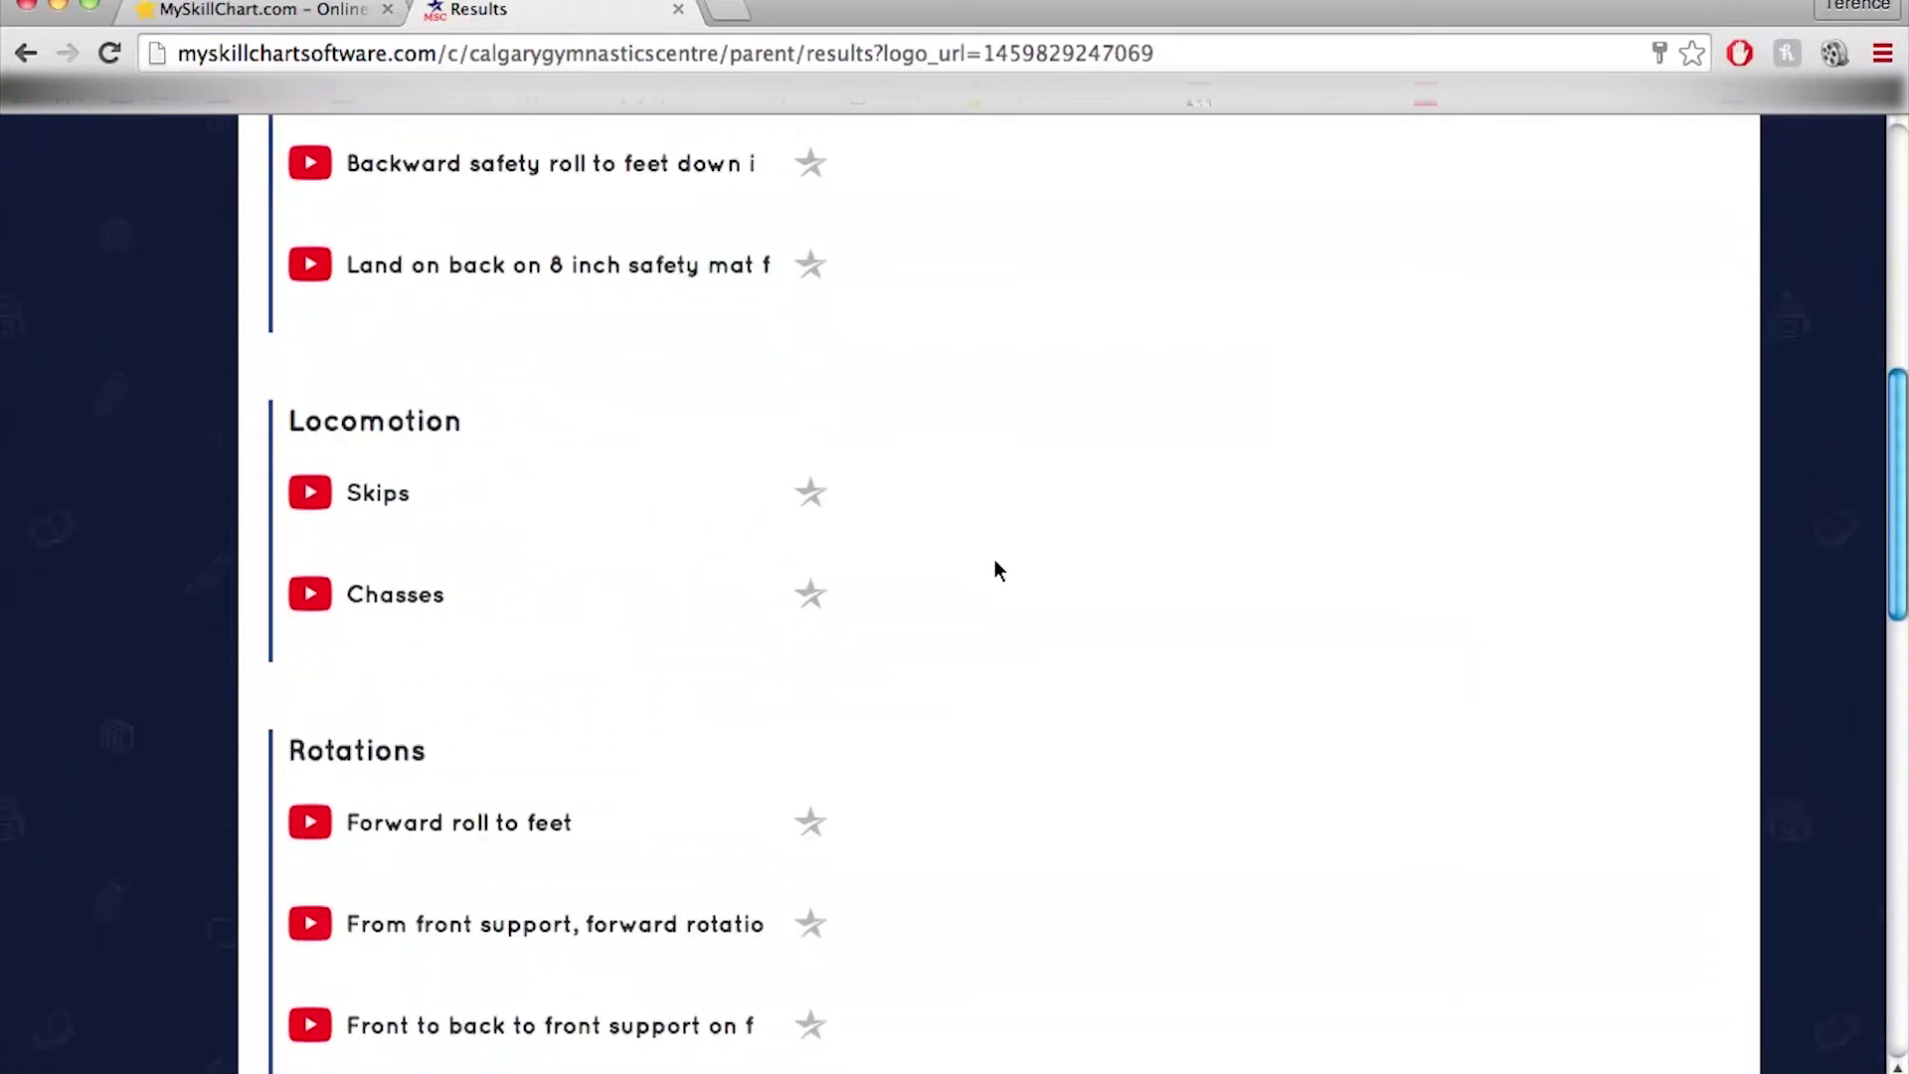
pyautogui.scroll(10, 996, 571)
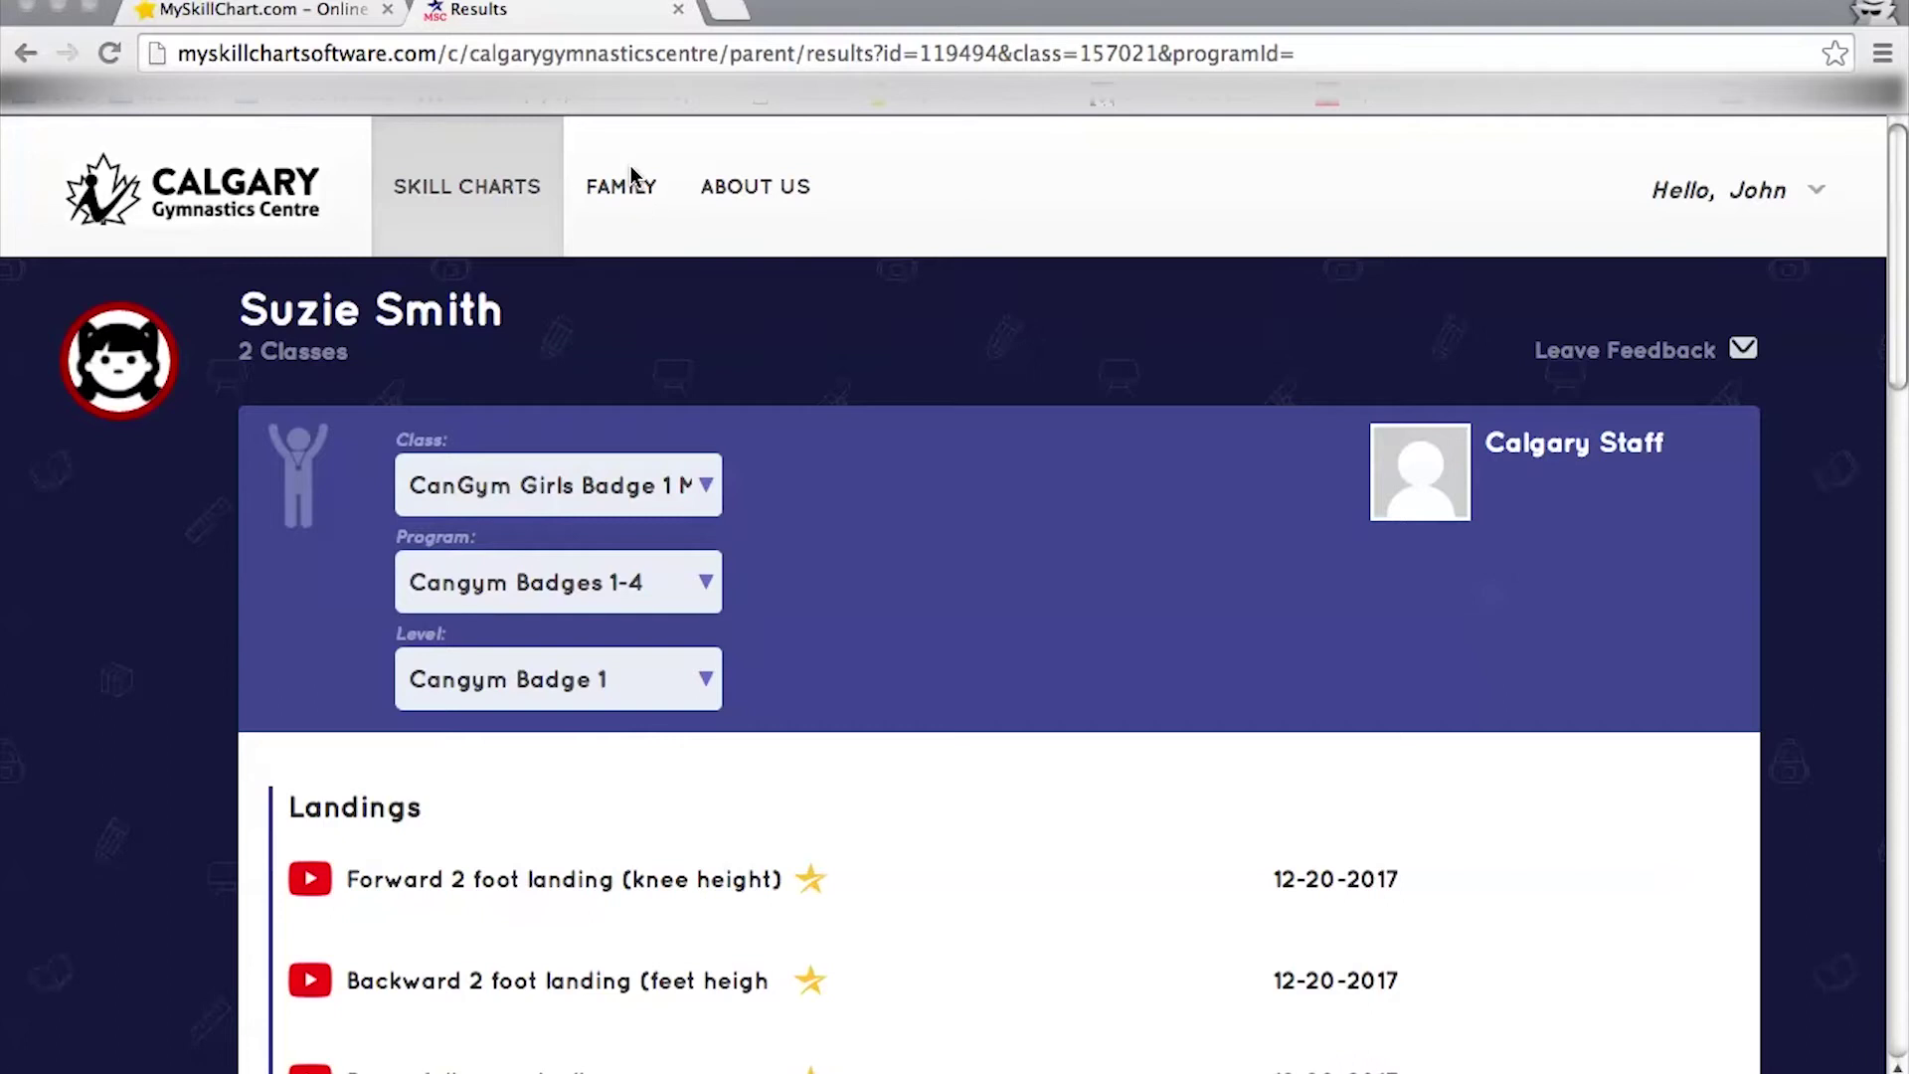
# - On the parent profile page, tick both level-up and skill-up notification boxes and save
pyautogui.click(622, 187)
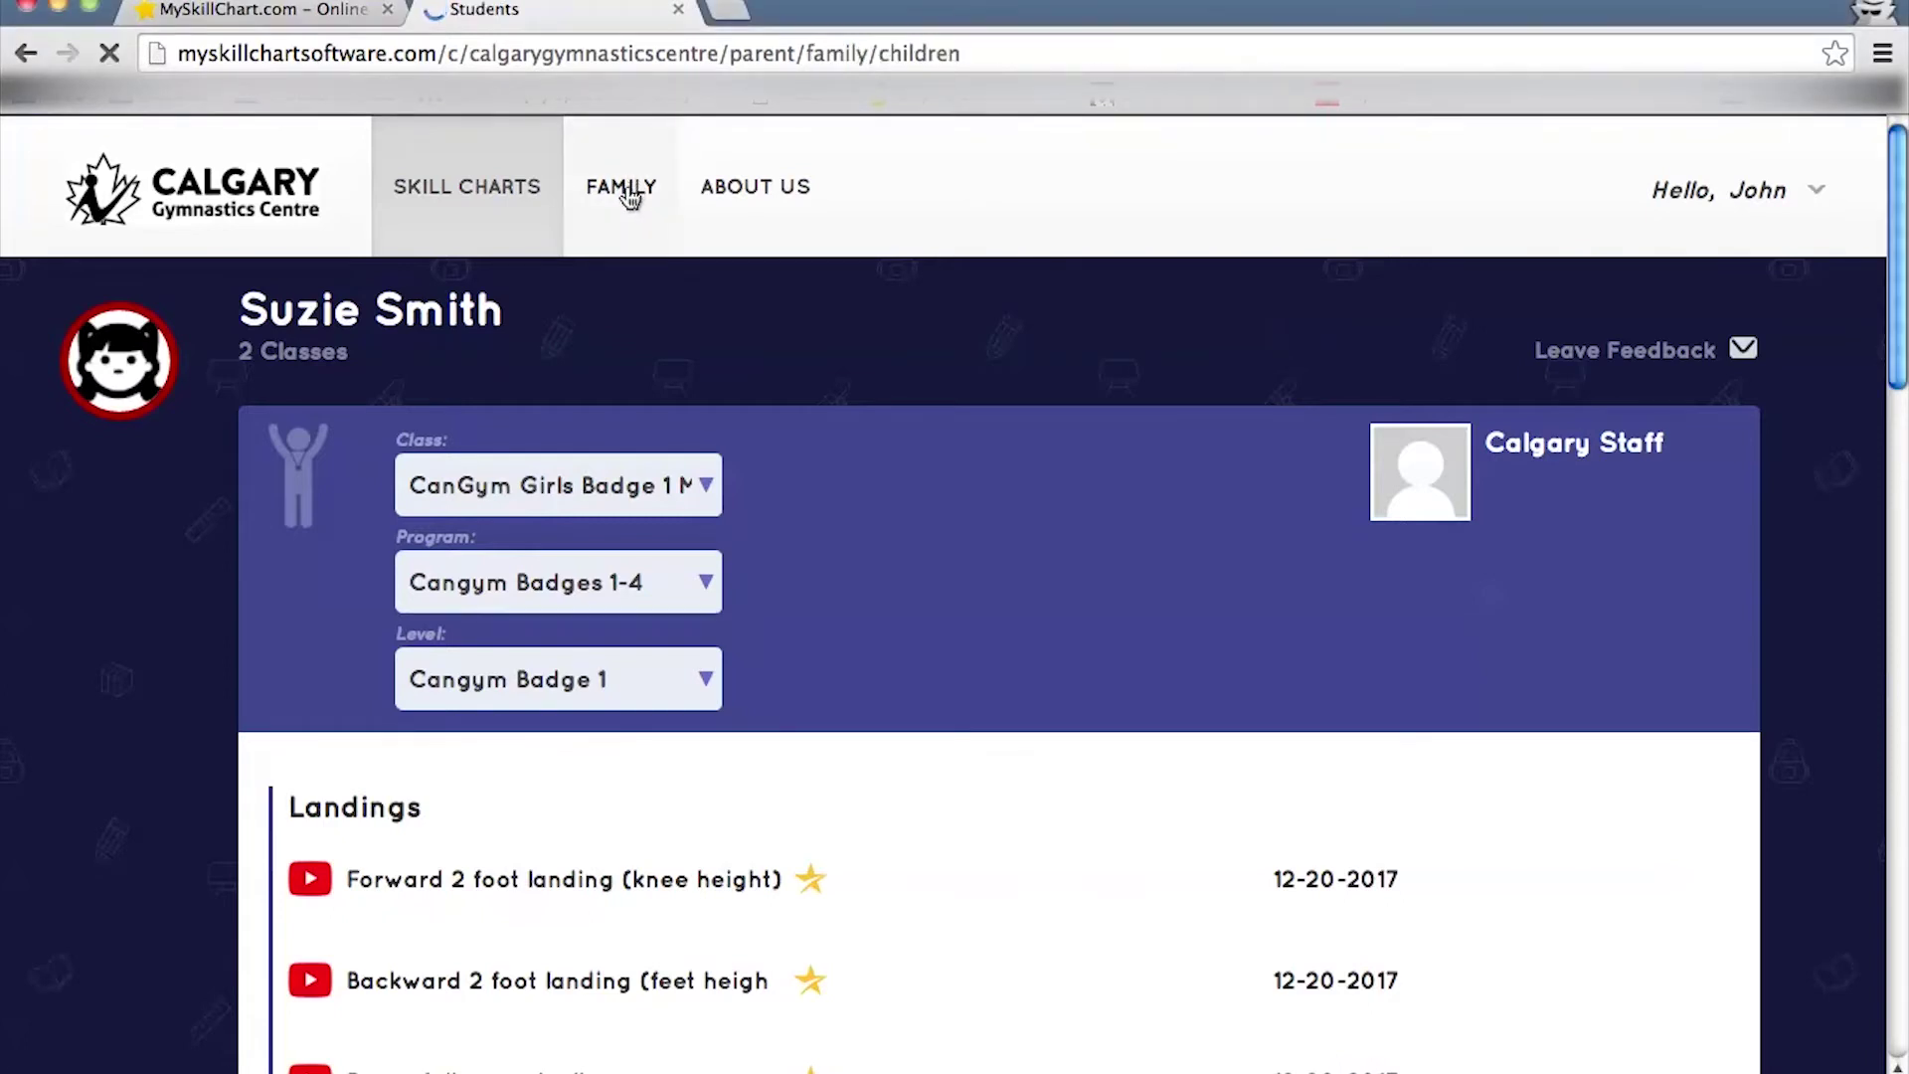
pyautogui.scroll(-1, 742, 359)
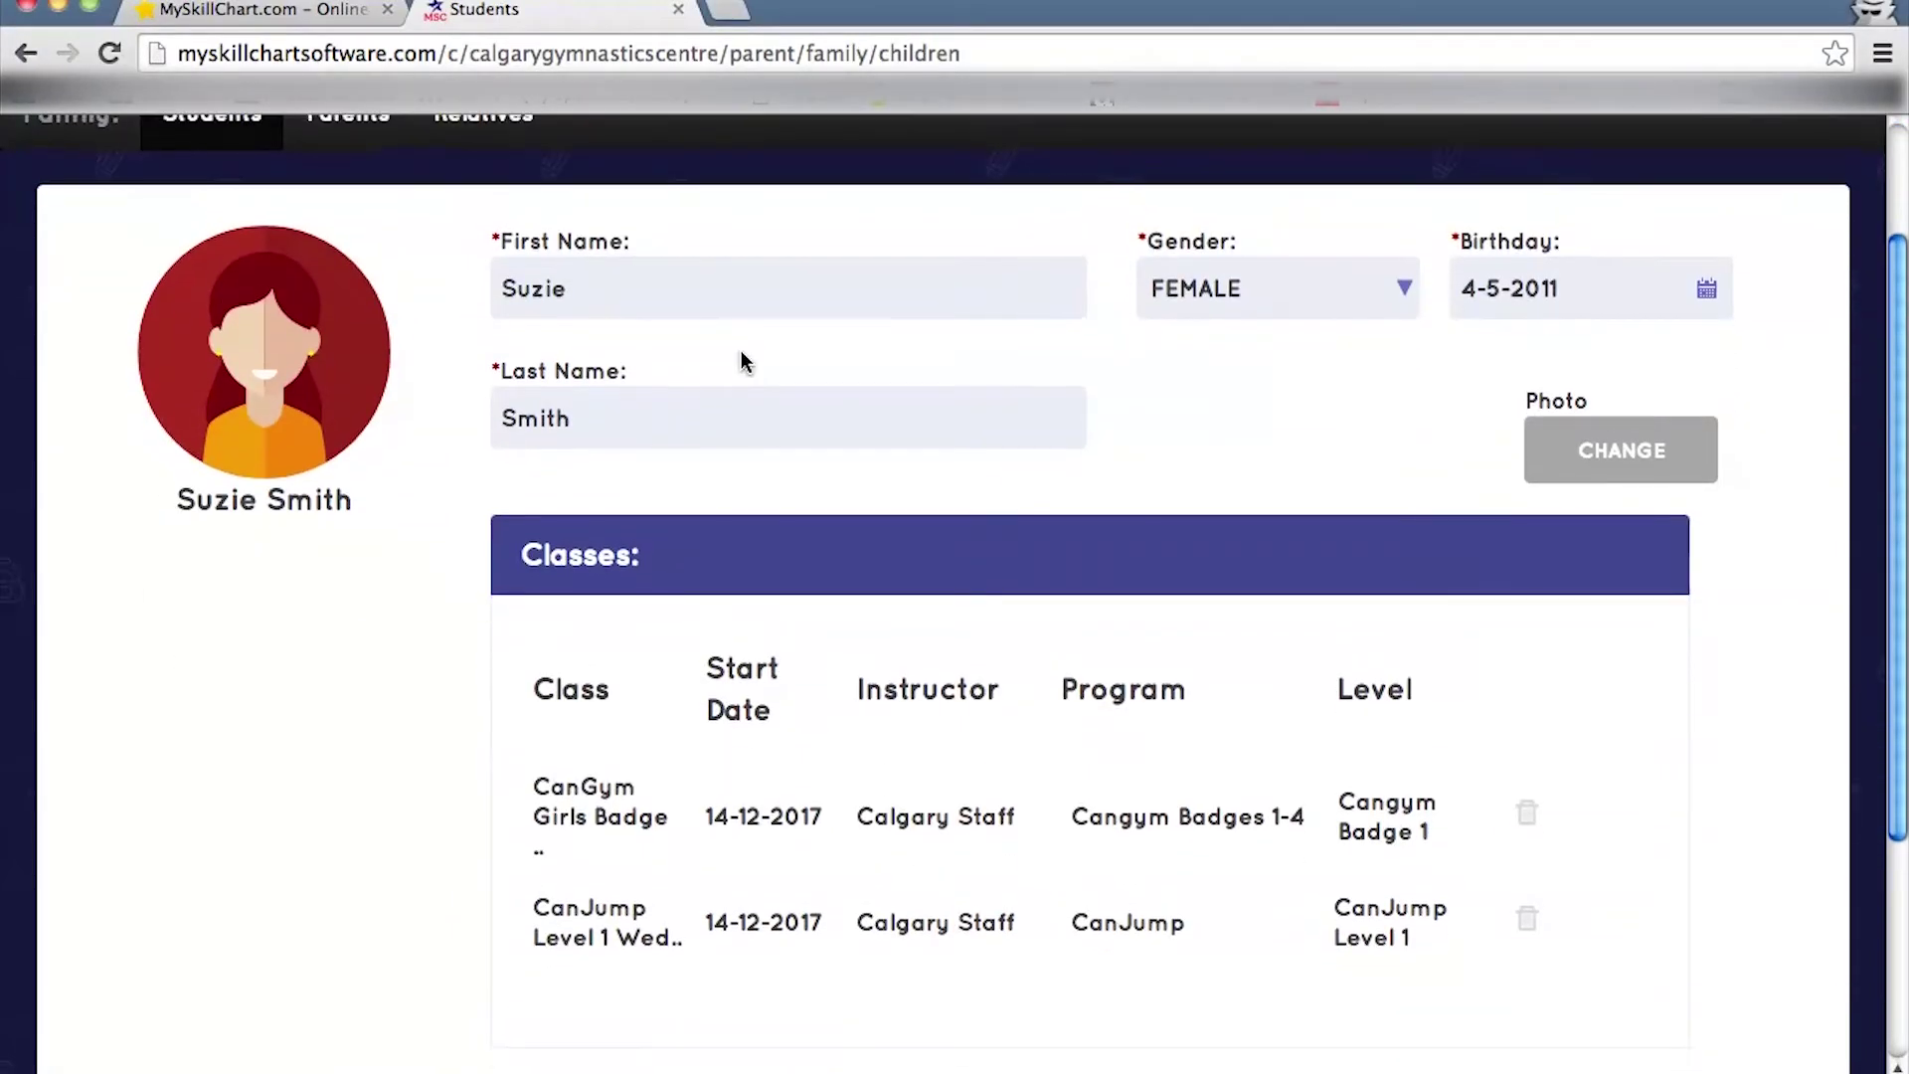
pyautogui.scroll(2, 742, 359)
pyautogui.click(348, 239)
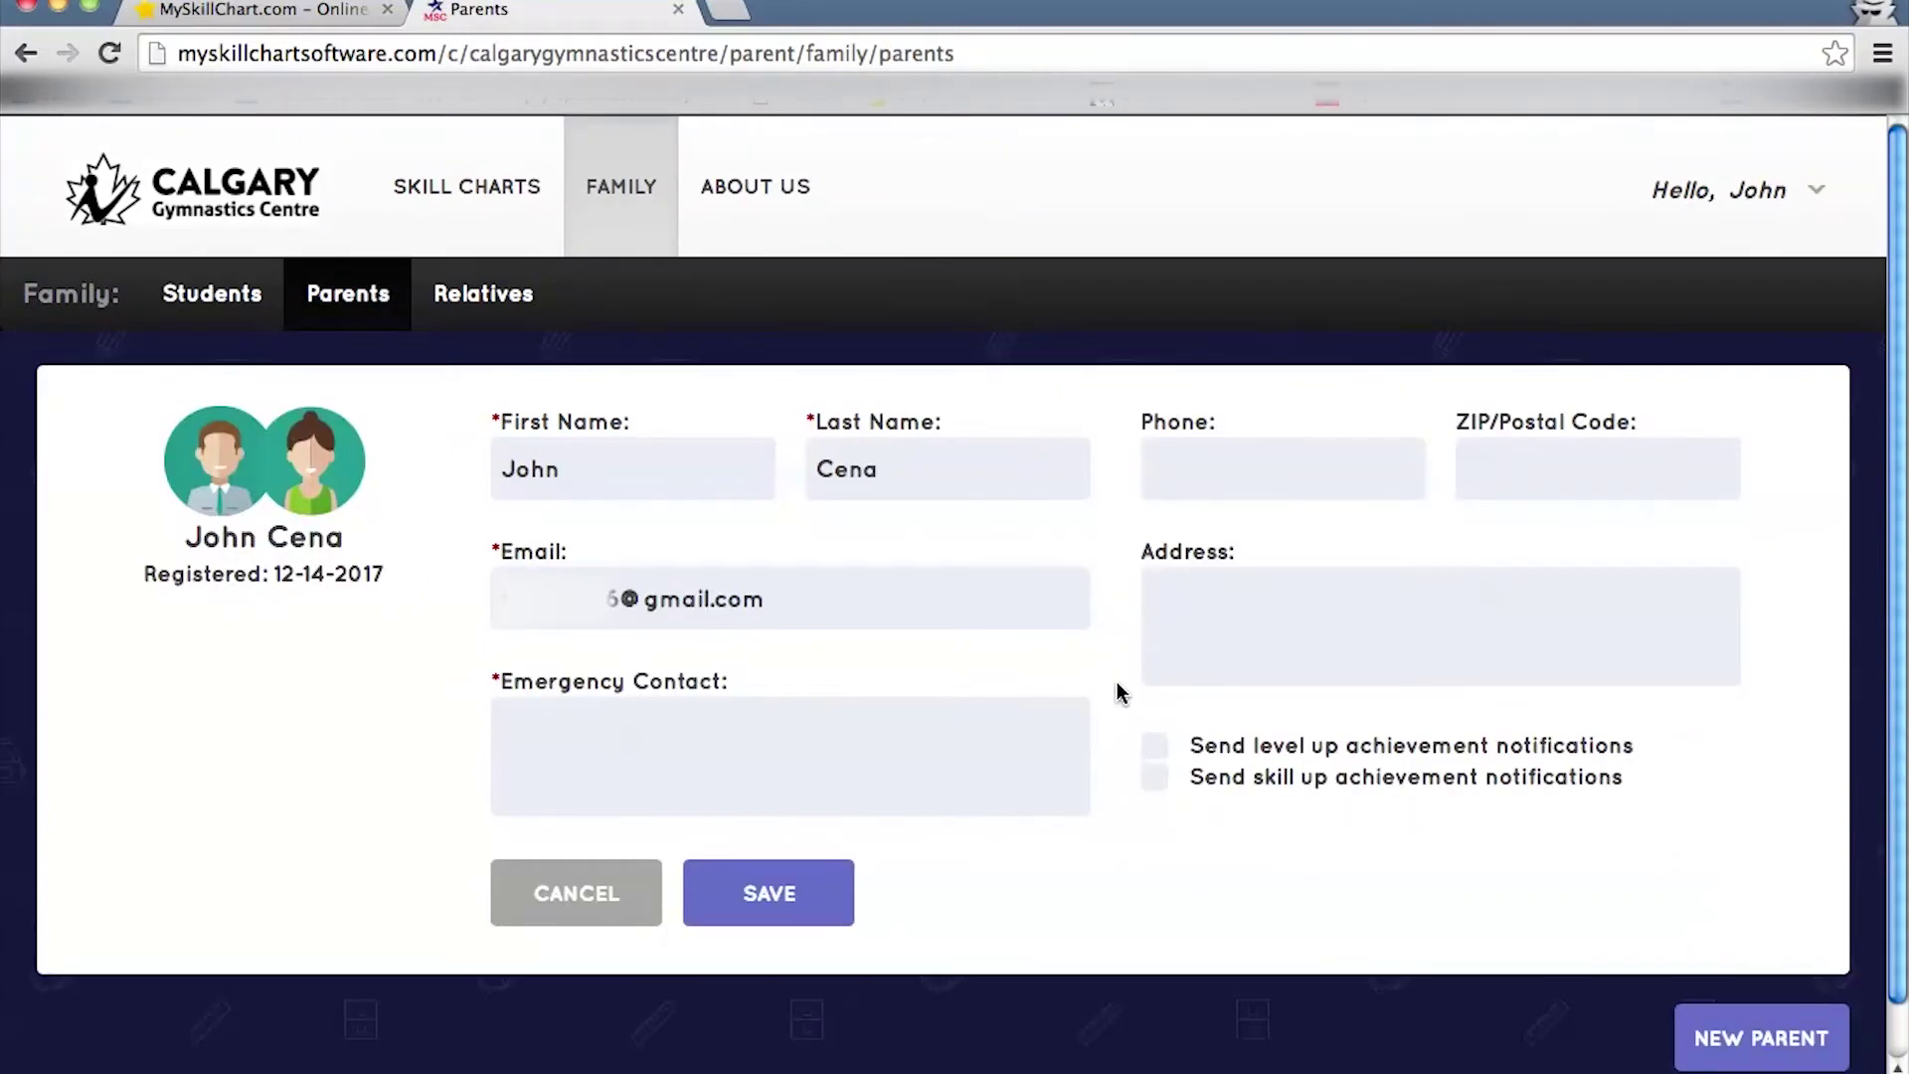
pyautogui.click(1153, 746)
pyautogui.click(1153, 777)
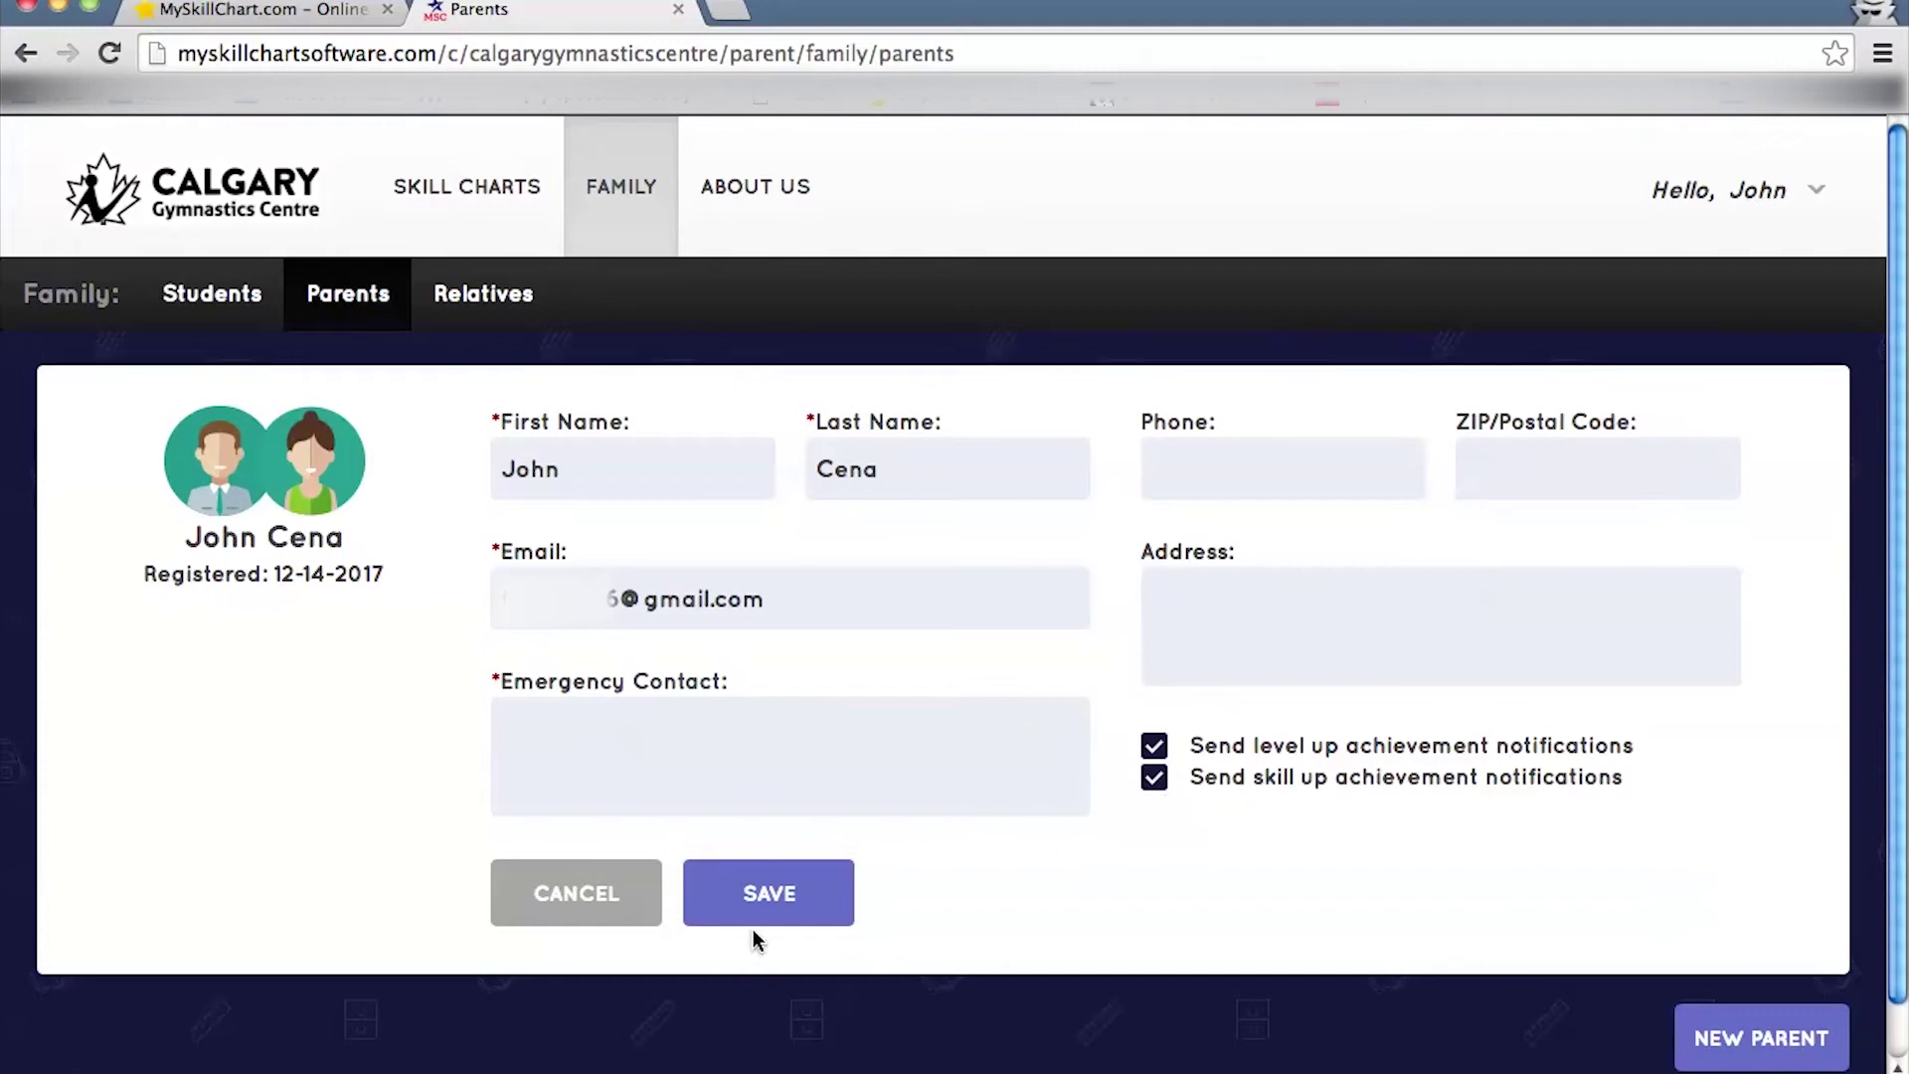
pyautogui.click(769, 892)
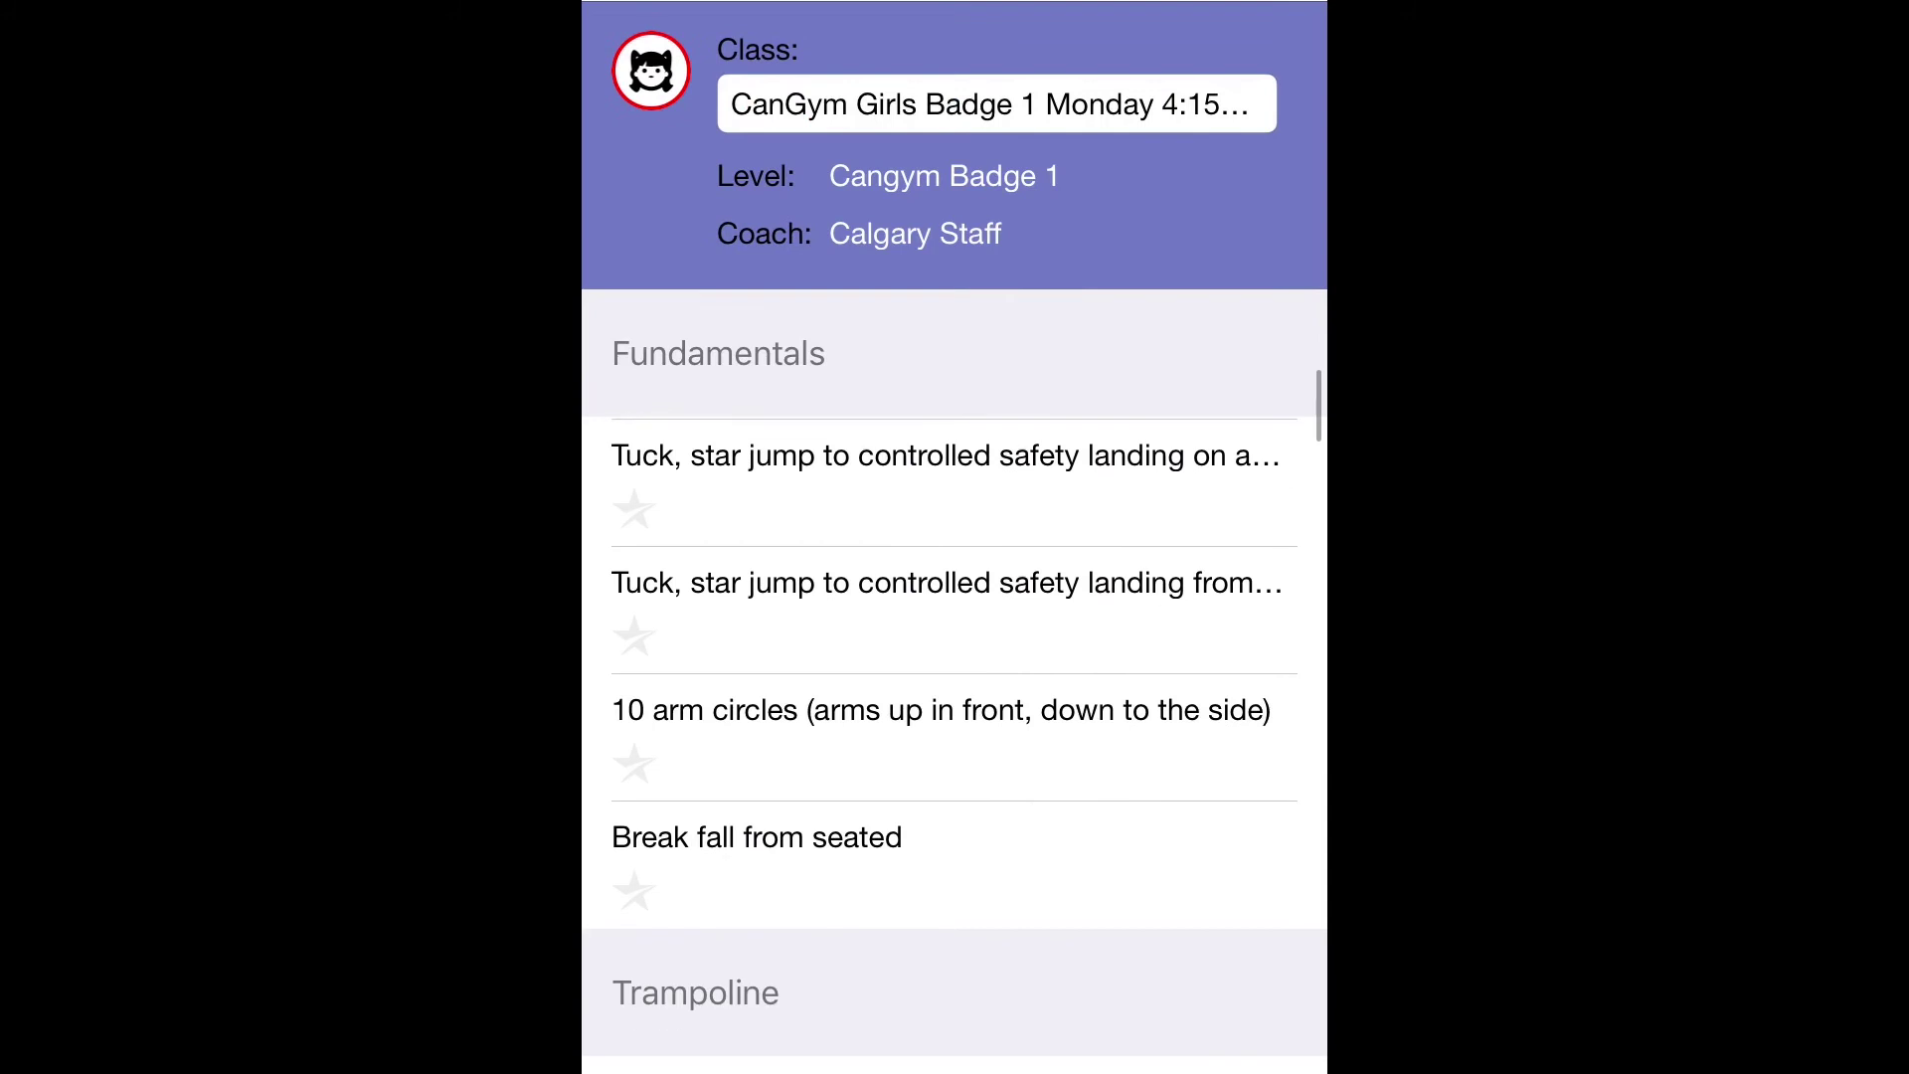
pyautogui.scroll(-8, 954, 672)
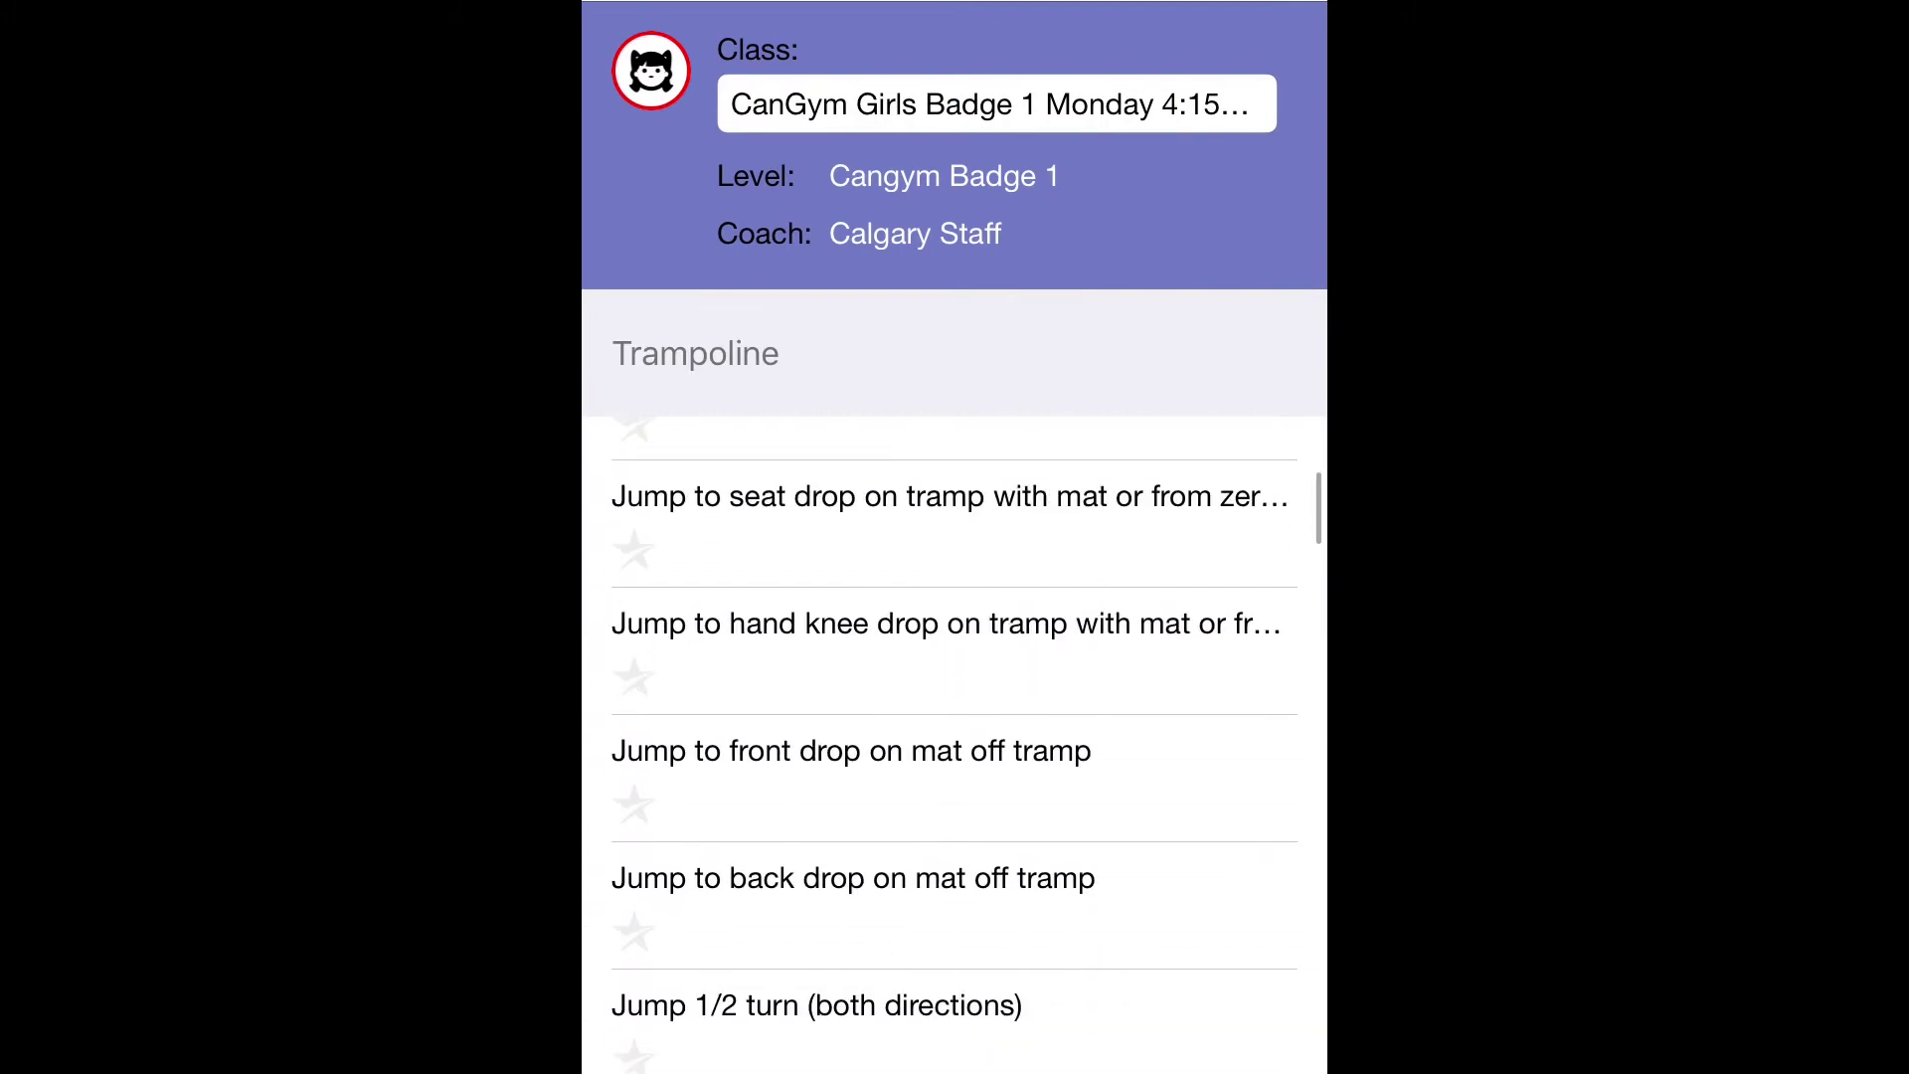
pyautogui.scroll(-5, 954, 671)
pyautogui.scroll(-3, 955, 672)
pyautogui.scroll(-4, 955, 671)
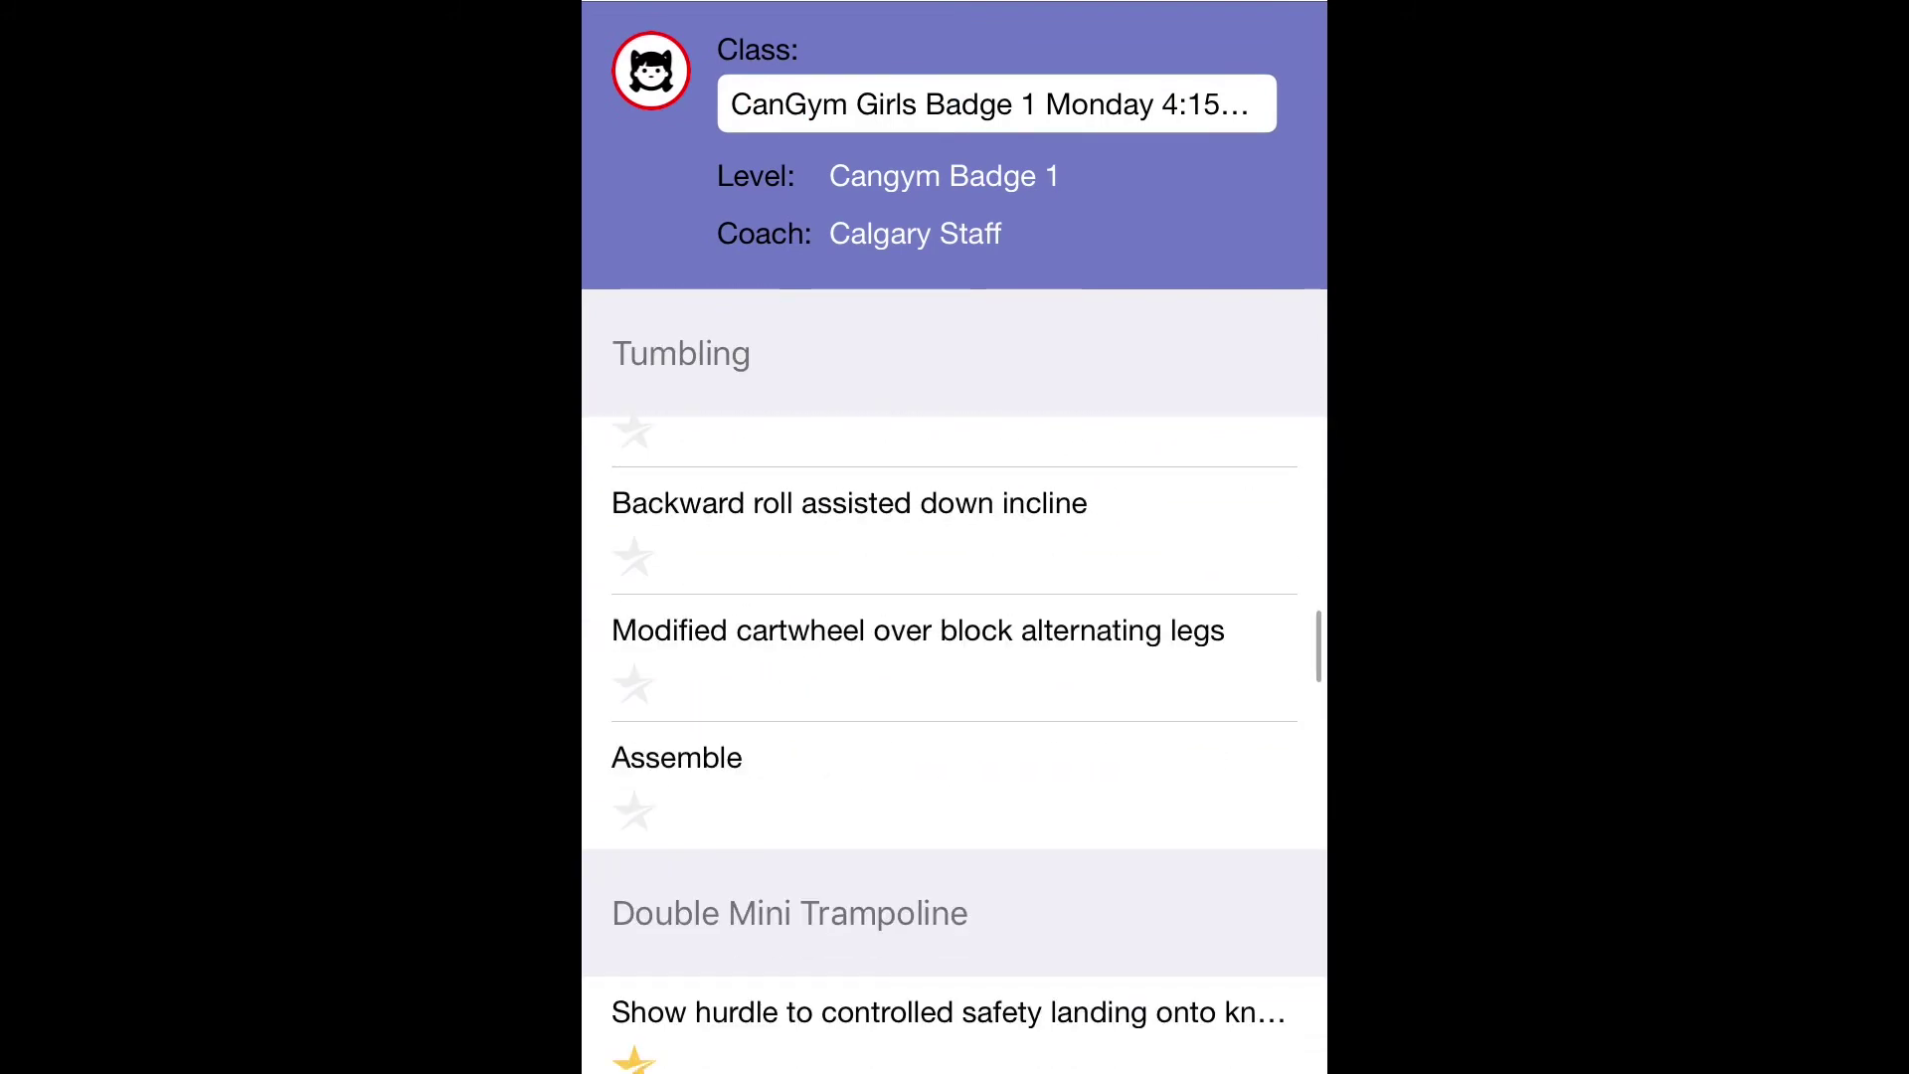
pyautogui.scroll(-4, 955, 671)
pyautogui.scroll(-3, 956, 671)
pyautogui.scroll(-3, 955, 672)
pyautogui.scroll(-4, 955, 672)
pyautogui.scroll(-3, 956, 671)
pyautogui.scroll(-3, 955, 672)
pyautogui.scroll(-3, 955, 672)
pyautogui.scroll(-4, 954, 672)
pyautogui.scroll(-3, 955, 671)
pyautogui.scroll(-3, 955, 671)
pyautogui.scroll(-3, 954, 672)
pyautogui.scroll(-4, 954, 671)
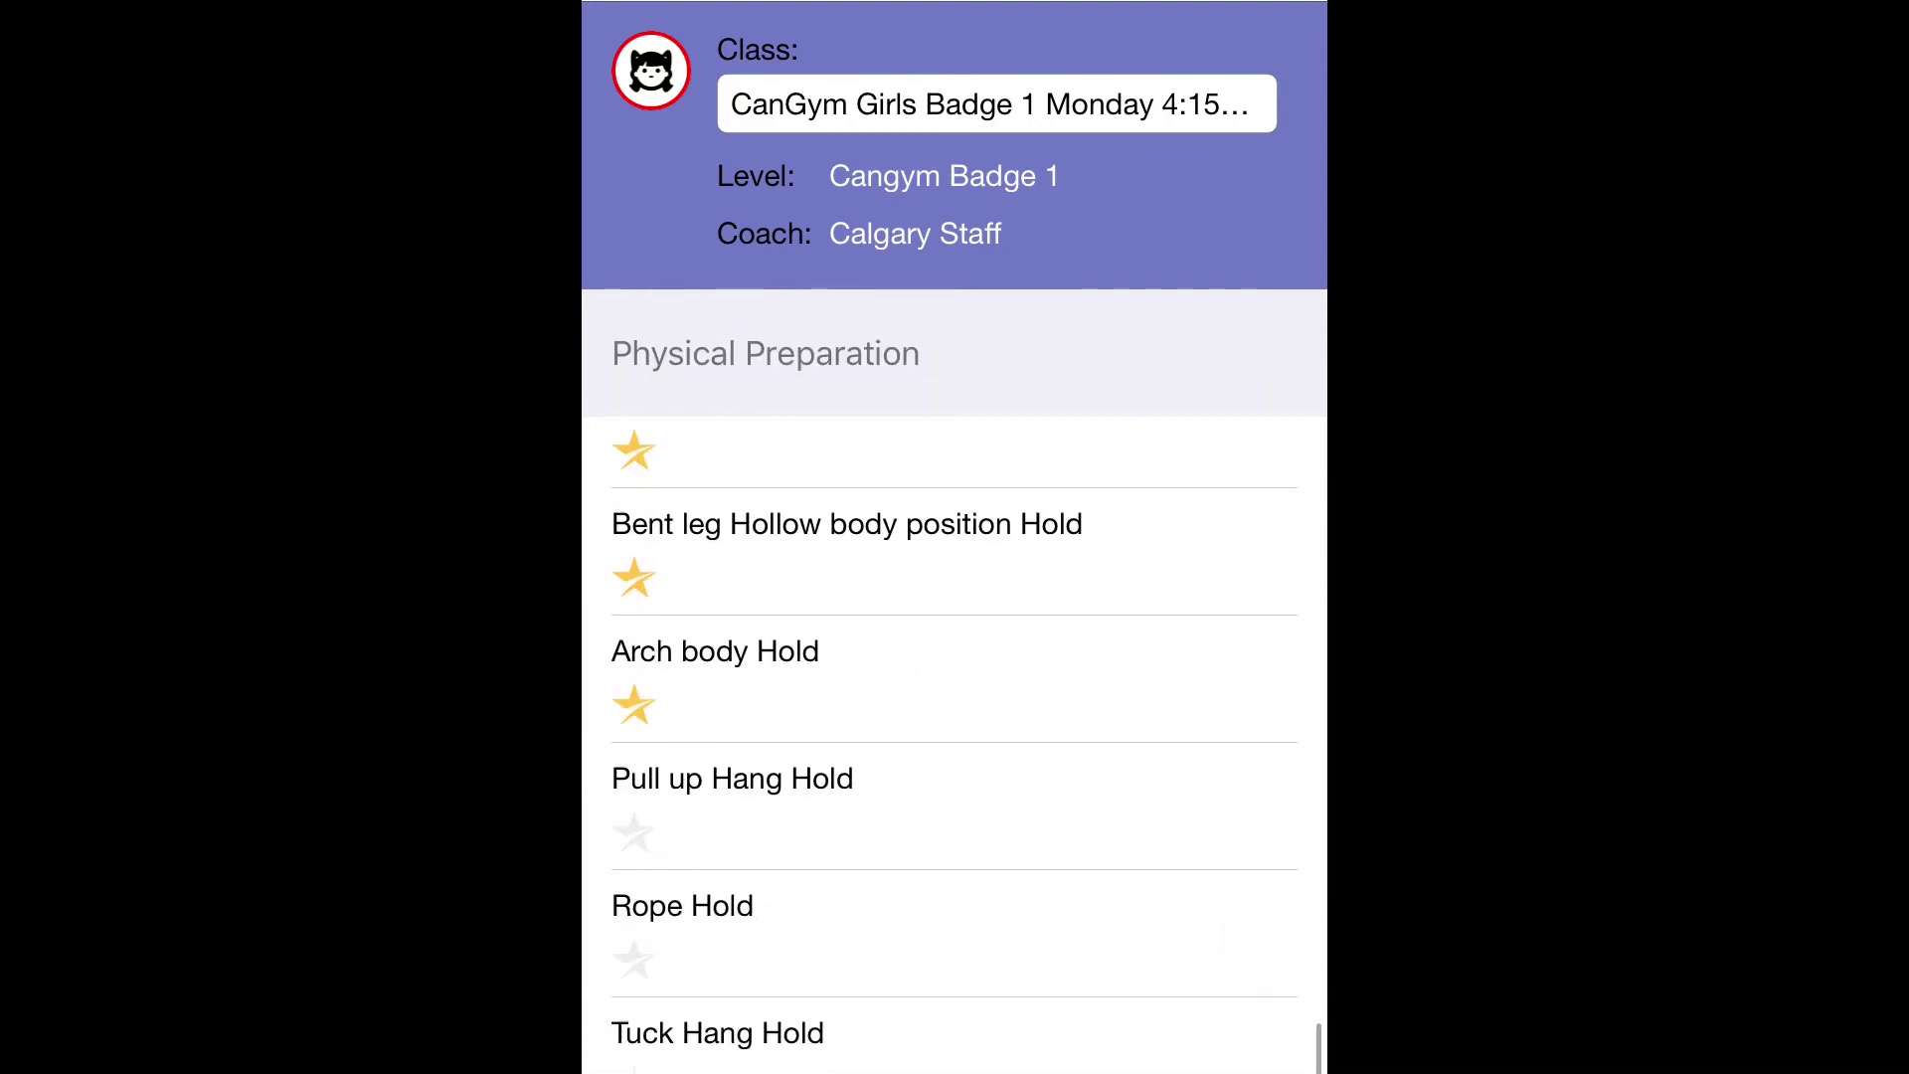
pyautogui.scroll(-1, 956, 672)
pyautogui.scroll(3, 954, 672)
pyautogui.scroll(4, 955, 671)
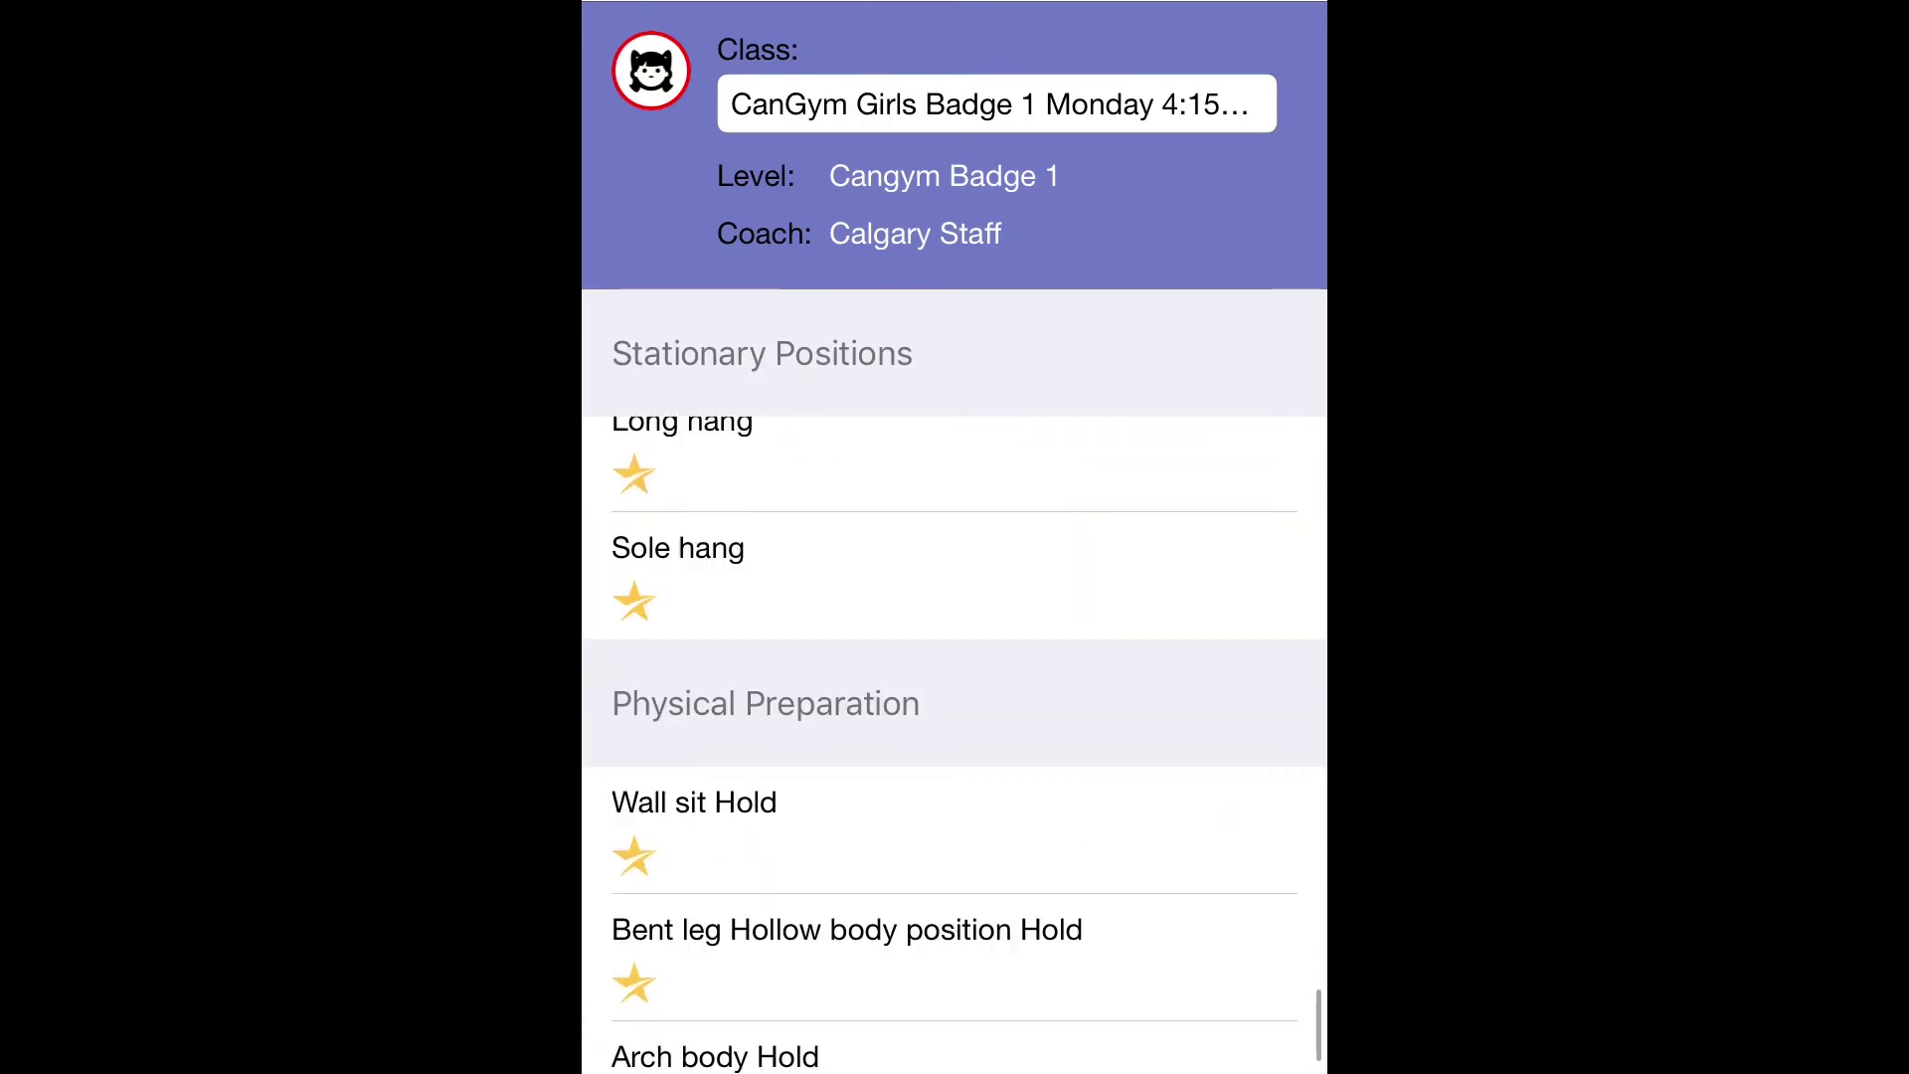
pyautogui.scroll(4, 955, 671)
pyautogui.scroll(4, 955, 672)
pyautogui.scroll(4, 955, 672)
pyautogui.scroll(3, 955, 672)
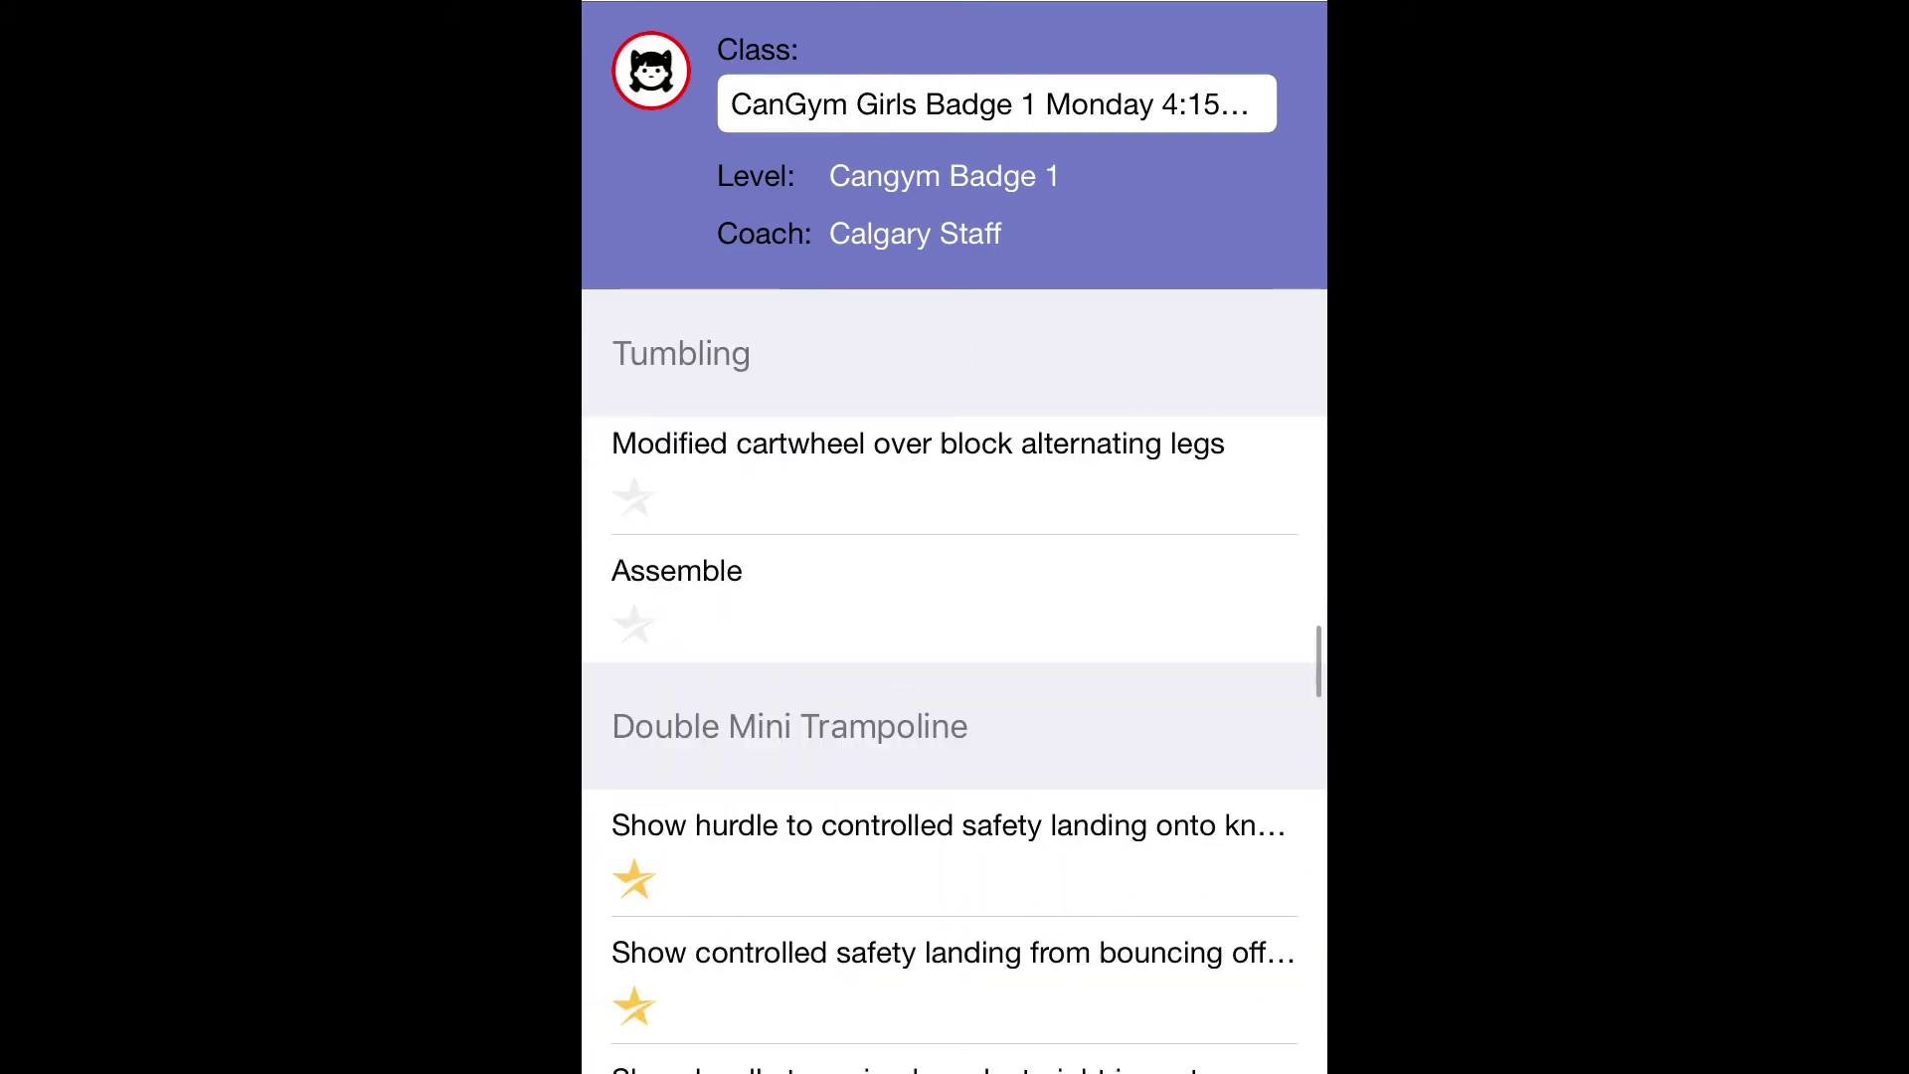
pyautogui.scroll(3, 955, 671)
pyautogui.scroll(2, 955, 597)
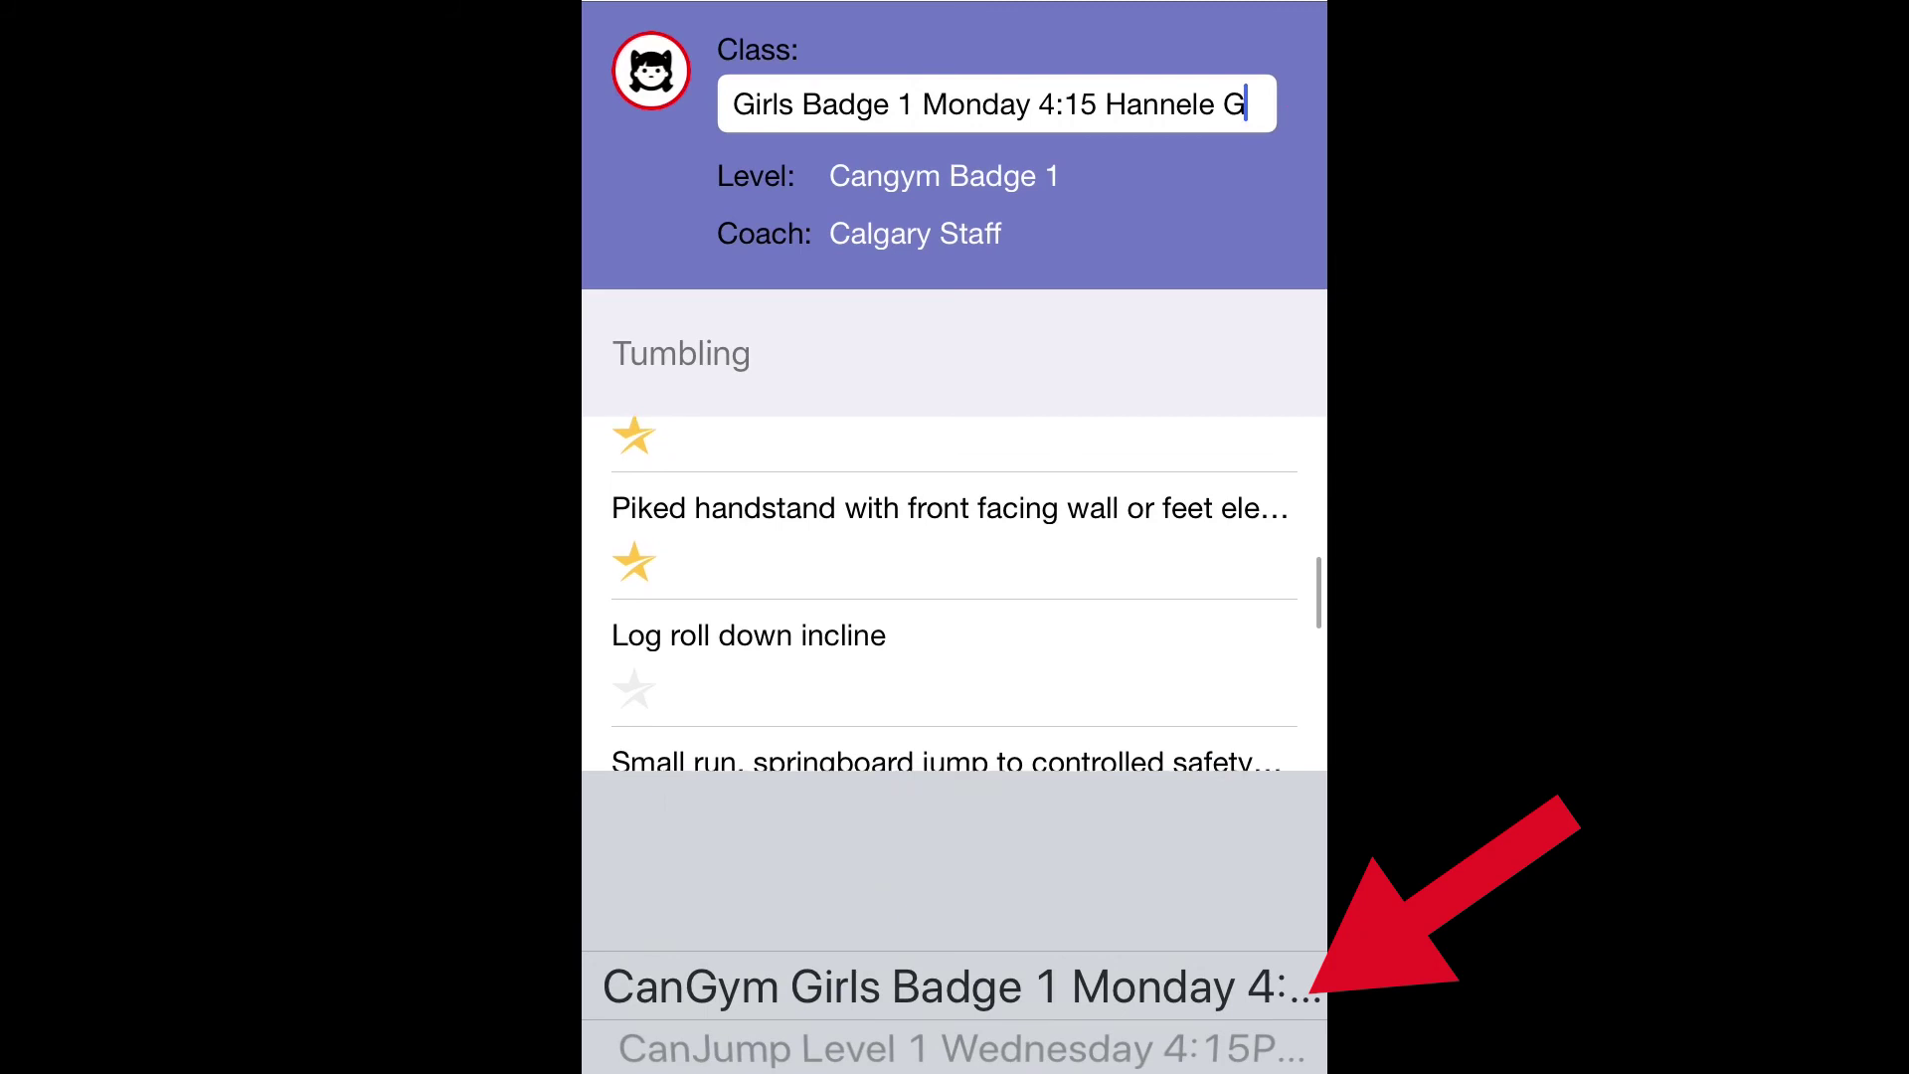
pyautogui.scroll(-1, 954, 984)
# - Pick the Wednesday CanJump Level 1 class for the mobile skill chart
pyautogui.click(956, 971)
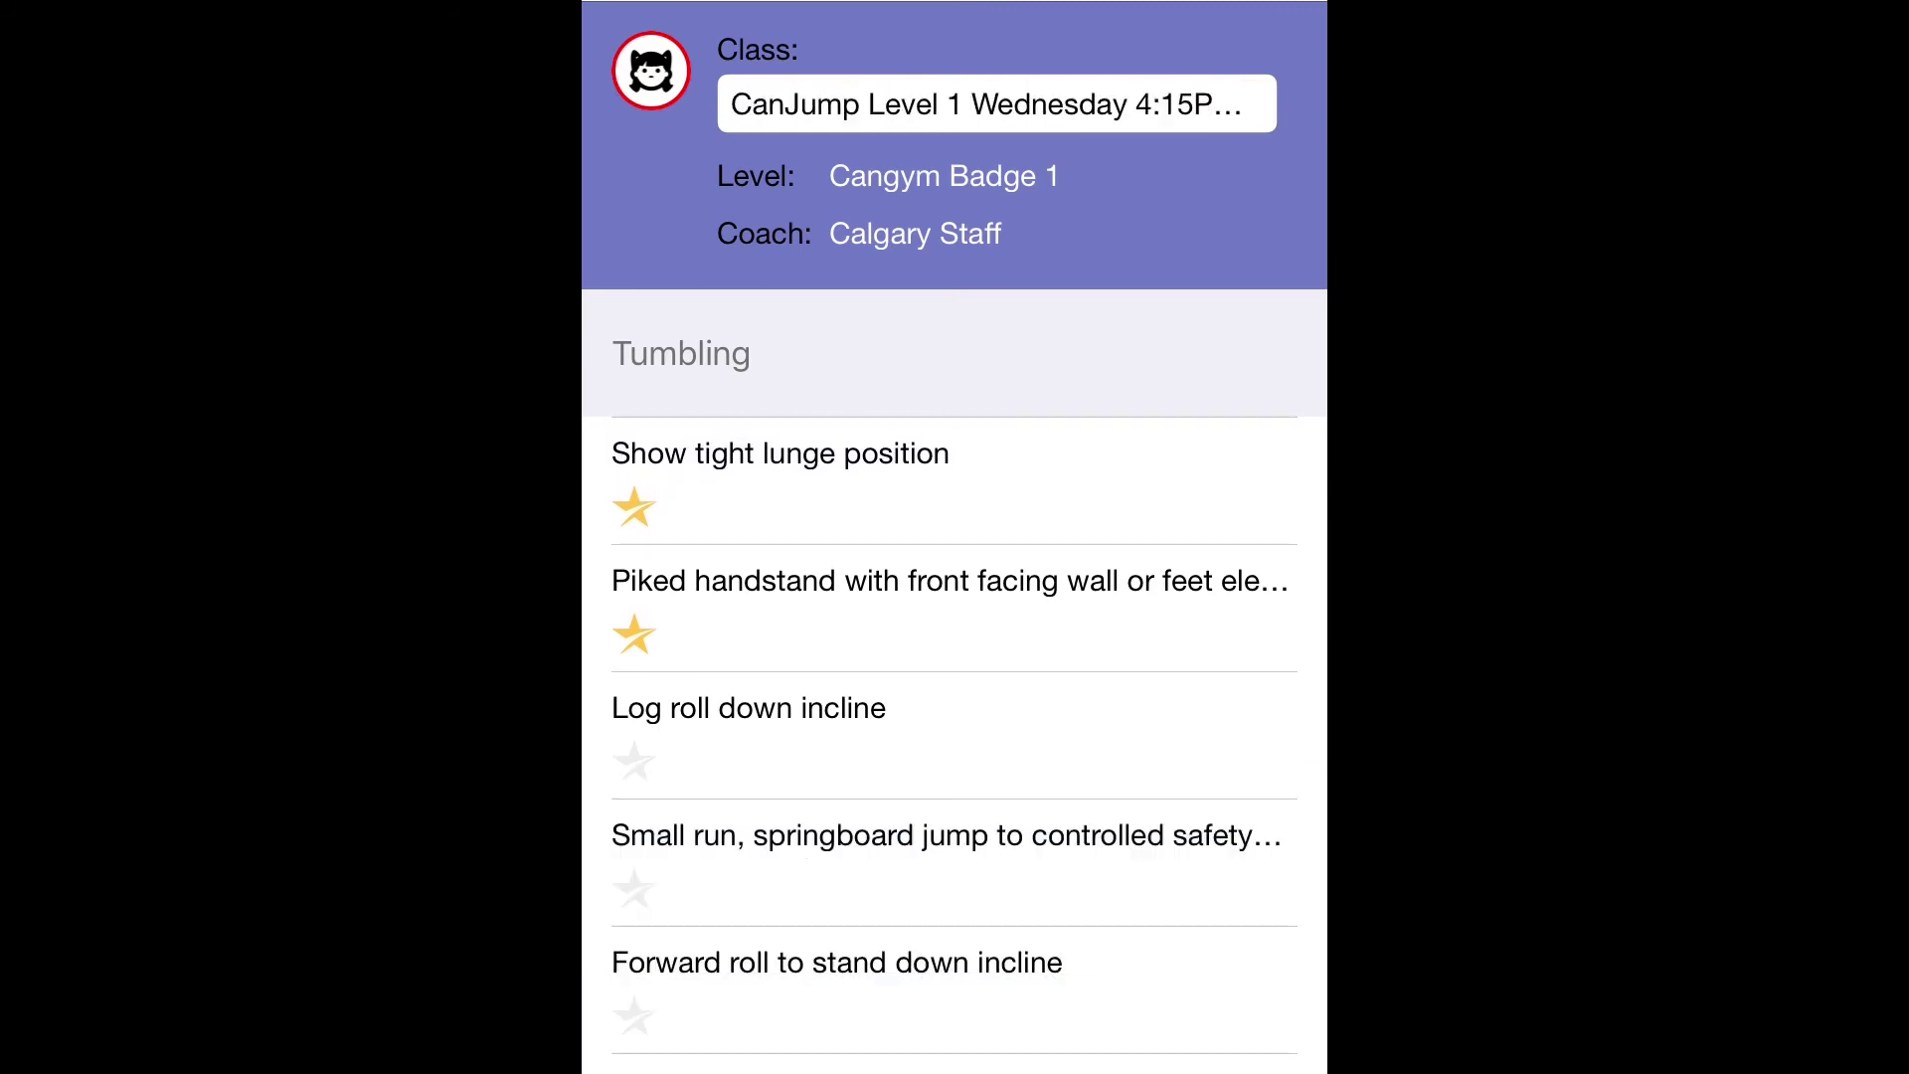
pyautogui.scroll(-3, 955, 672)
pyautogui.scroll(5, 954, 672)
pyautogui.scroll(5, 955, 671)
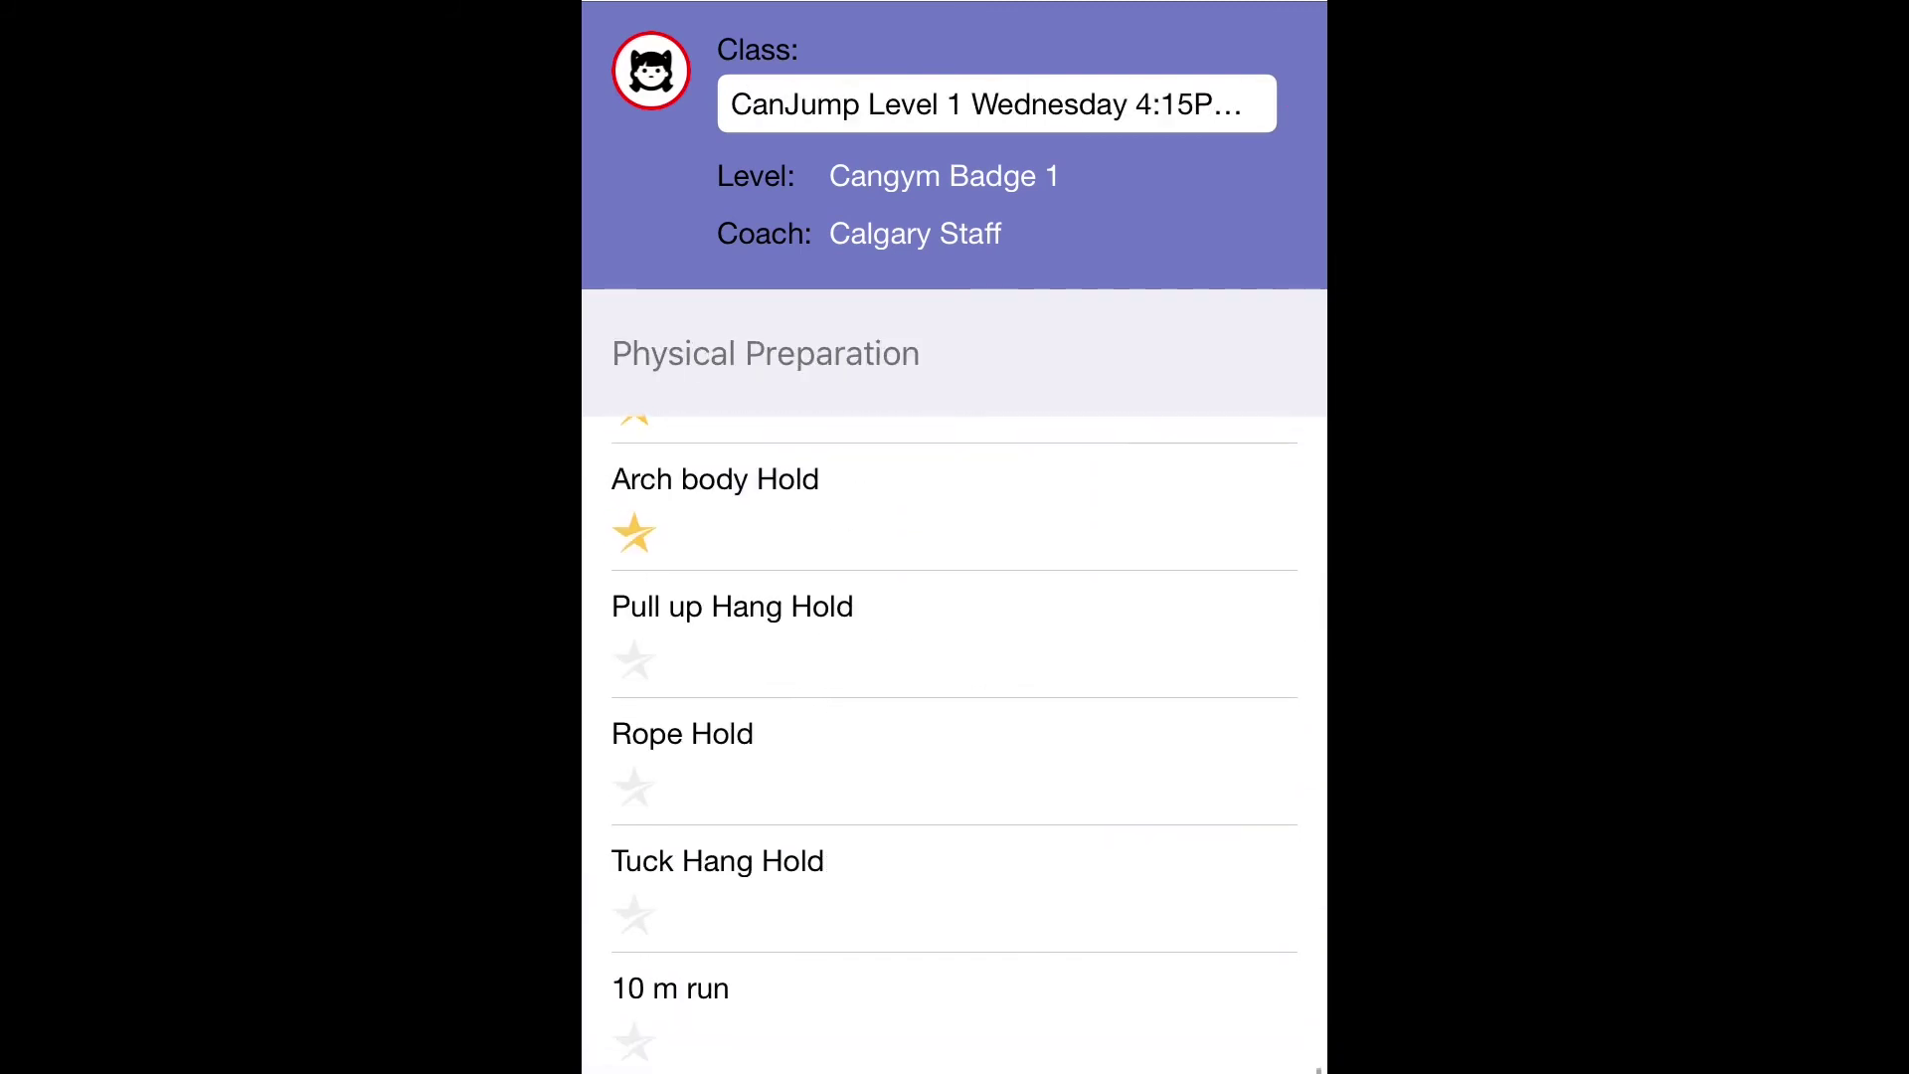
pyautogui.scroll(2, 956, 672)
pyautogui.scroll(3, 955, 671)
pyautogui.scroll(3, 954, 672)
pyautogui.scroll(3, 956, 672)
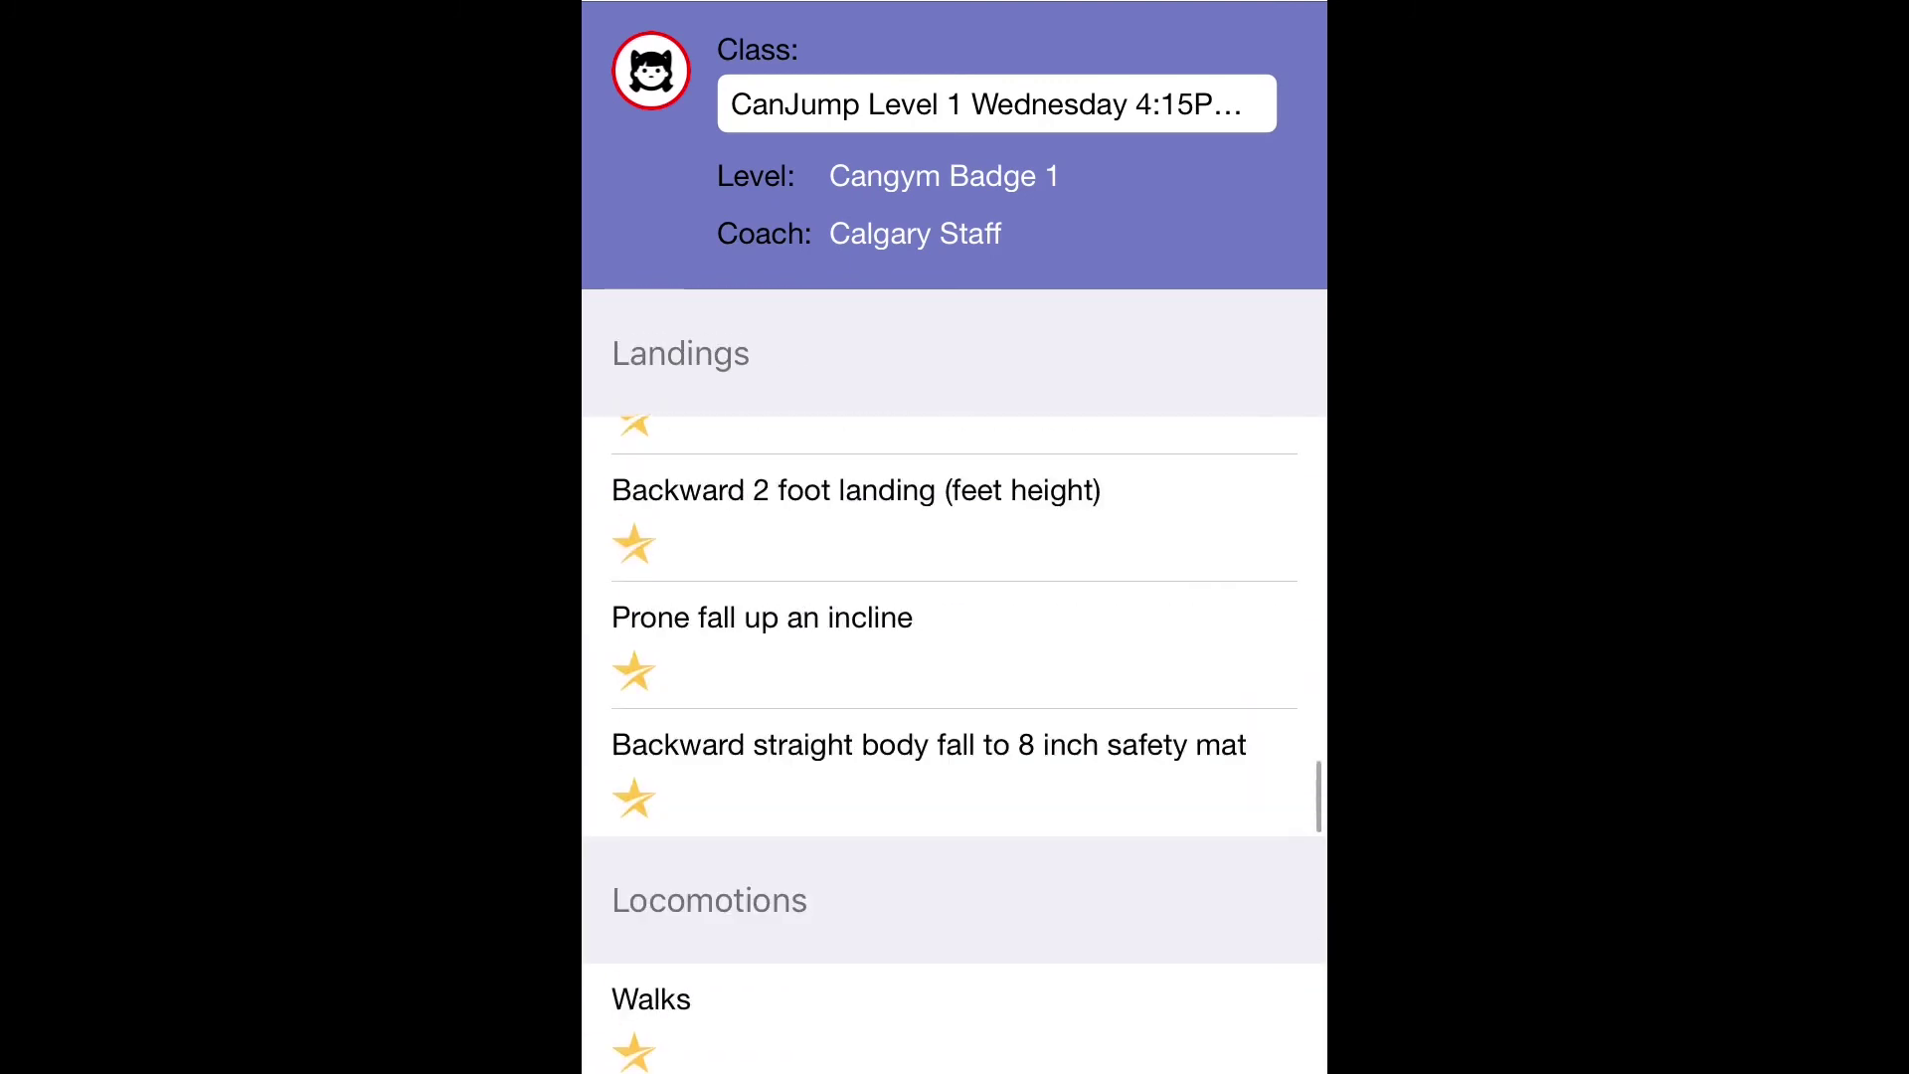
pyautogui.scroll(3, 955, 671)
pyautogui.scroll(3, 955, 671)
pyautogui.scroll(3, 955, 671)
pyautogui.scroll(3, 956, 671)
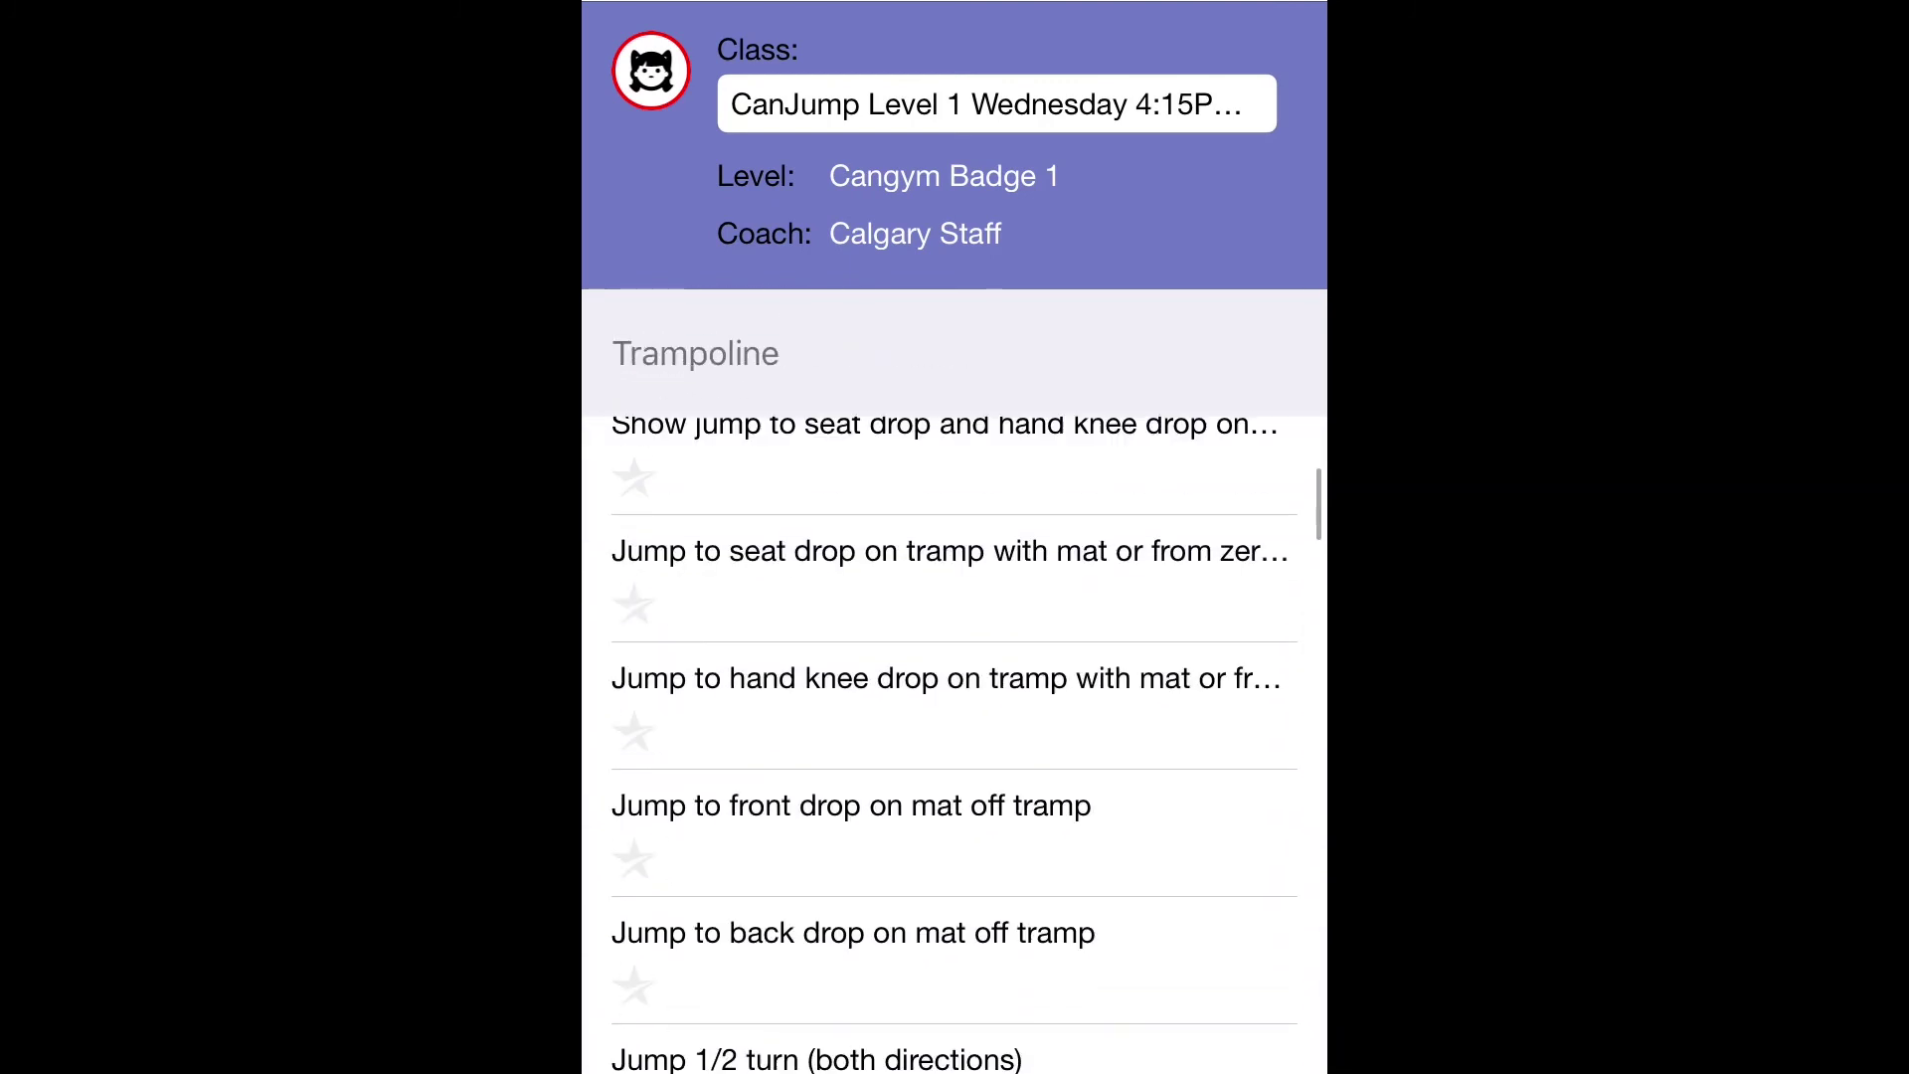
pyautogui.scroll(2, 955, 671)
pyautogui.scroll(3, 955, 672)
pyautogui.scroll(3, 956, 671)
pyautogui.scroll(2, 955, 671)
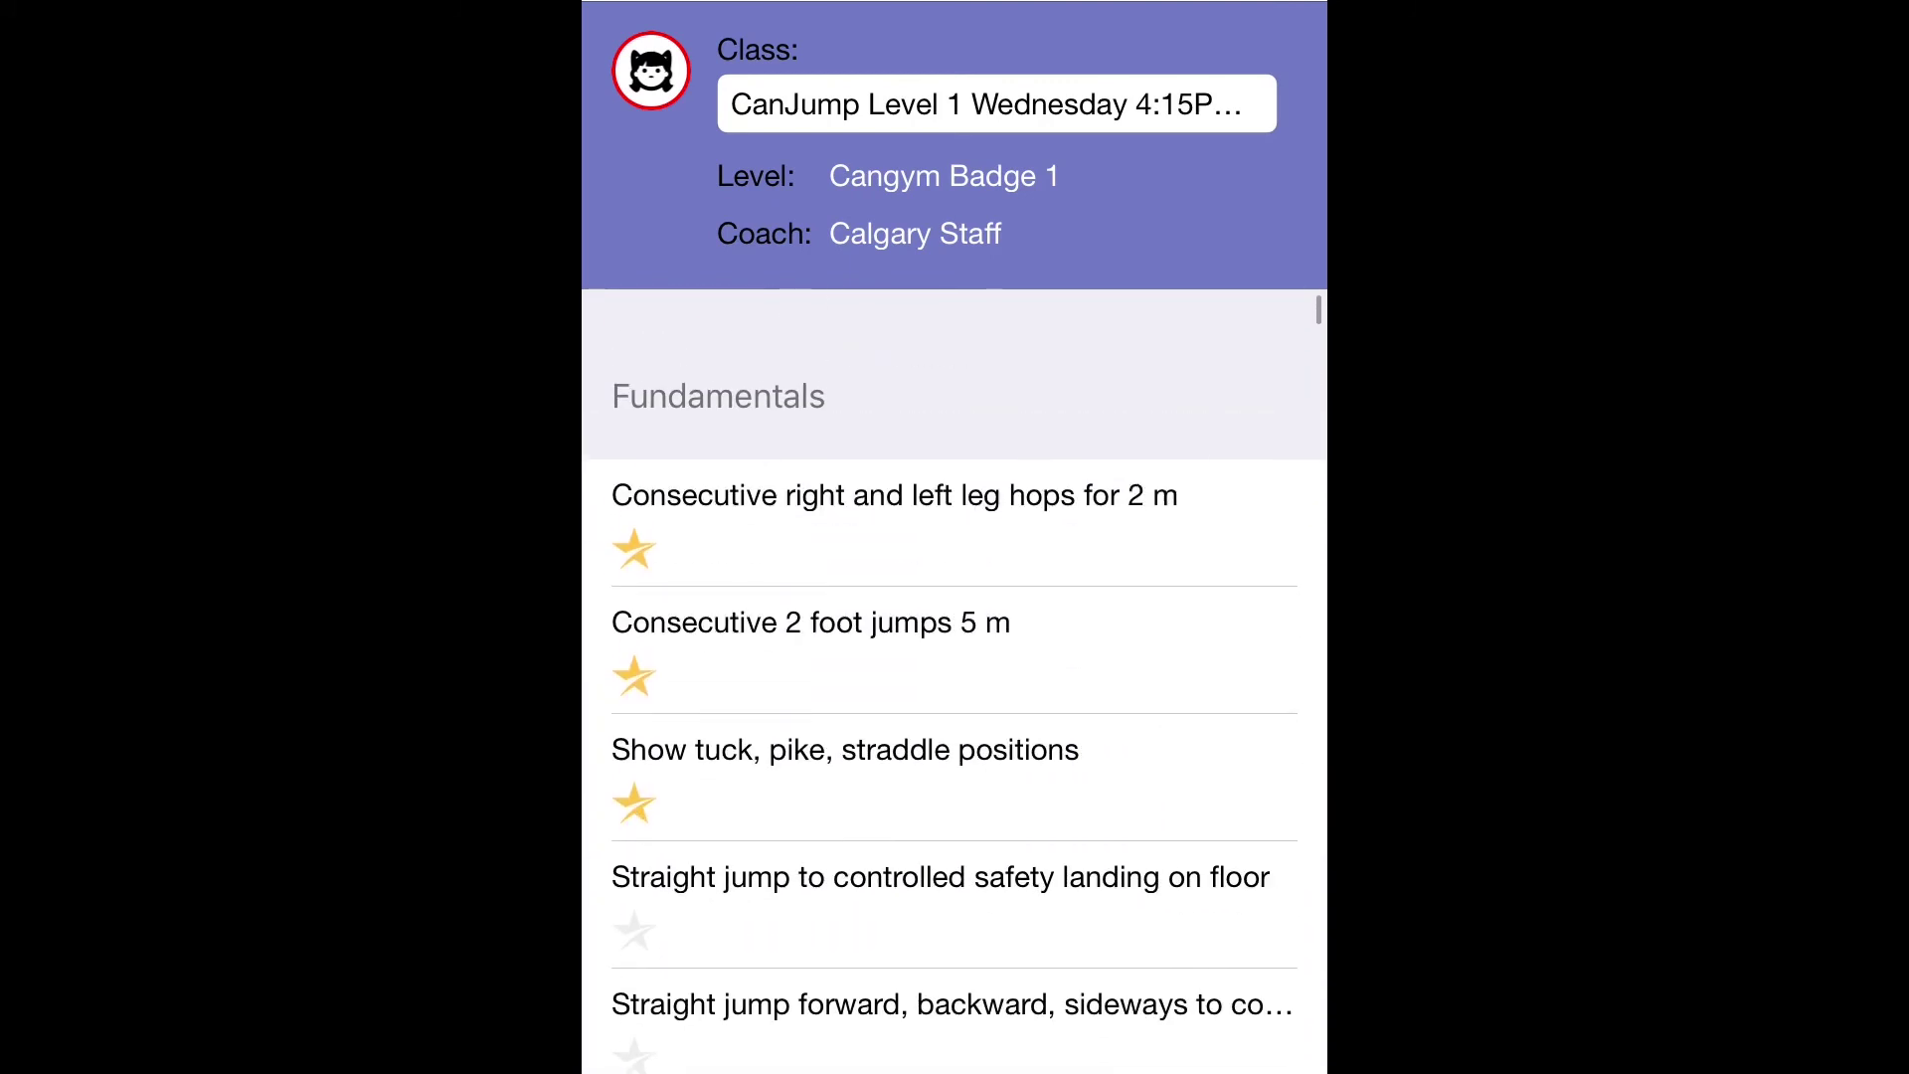
pyautogui.click(1283, 60)
# - Log out of the mobile app, confirming with OK
pyautogui.click(955, 221)
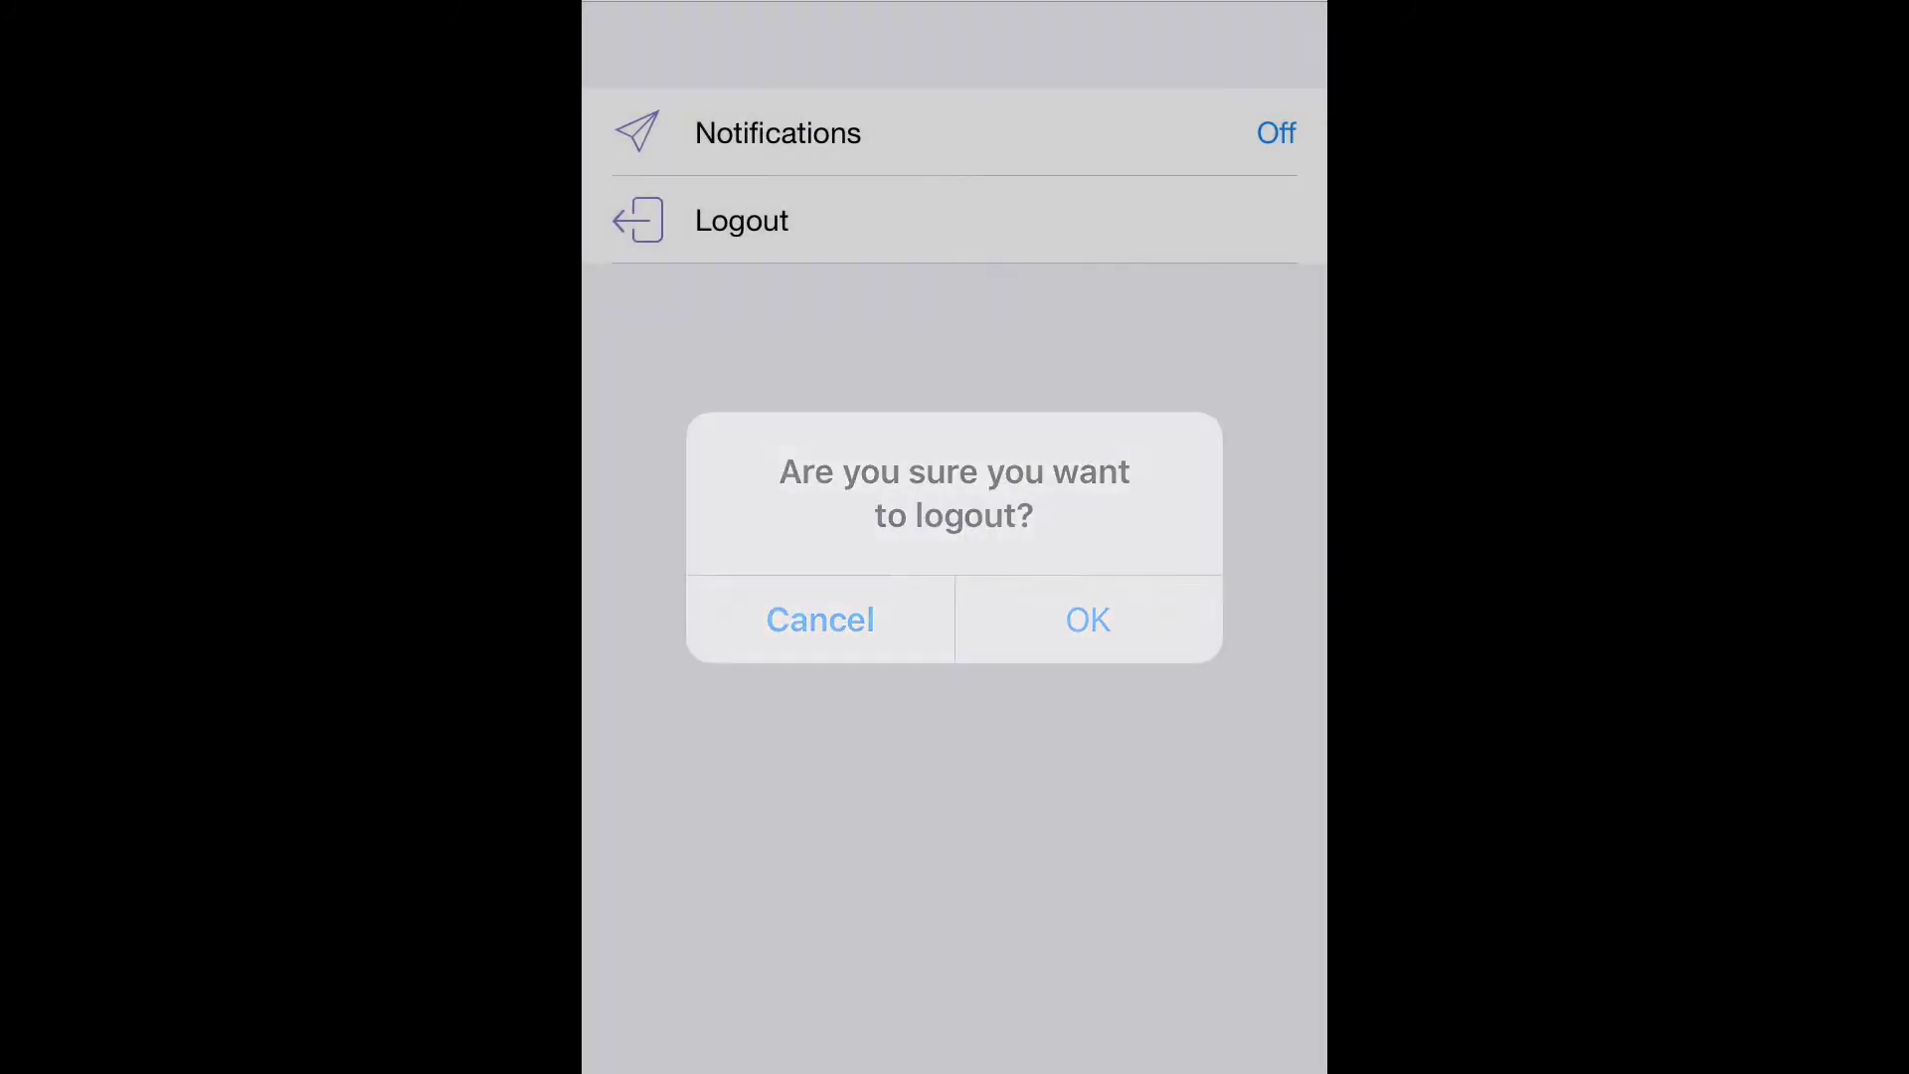
pyautogui.click(1088, 620)
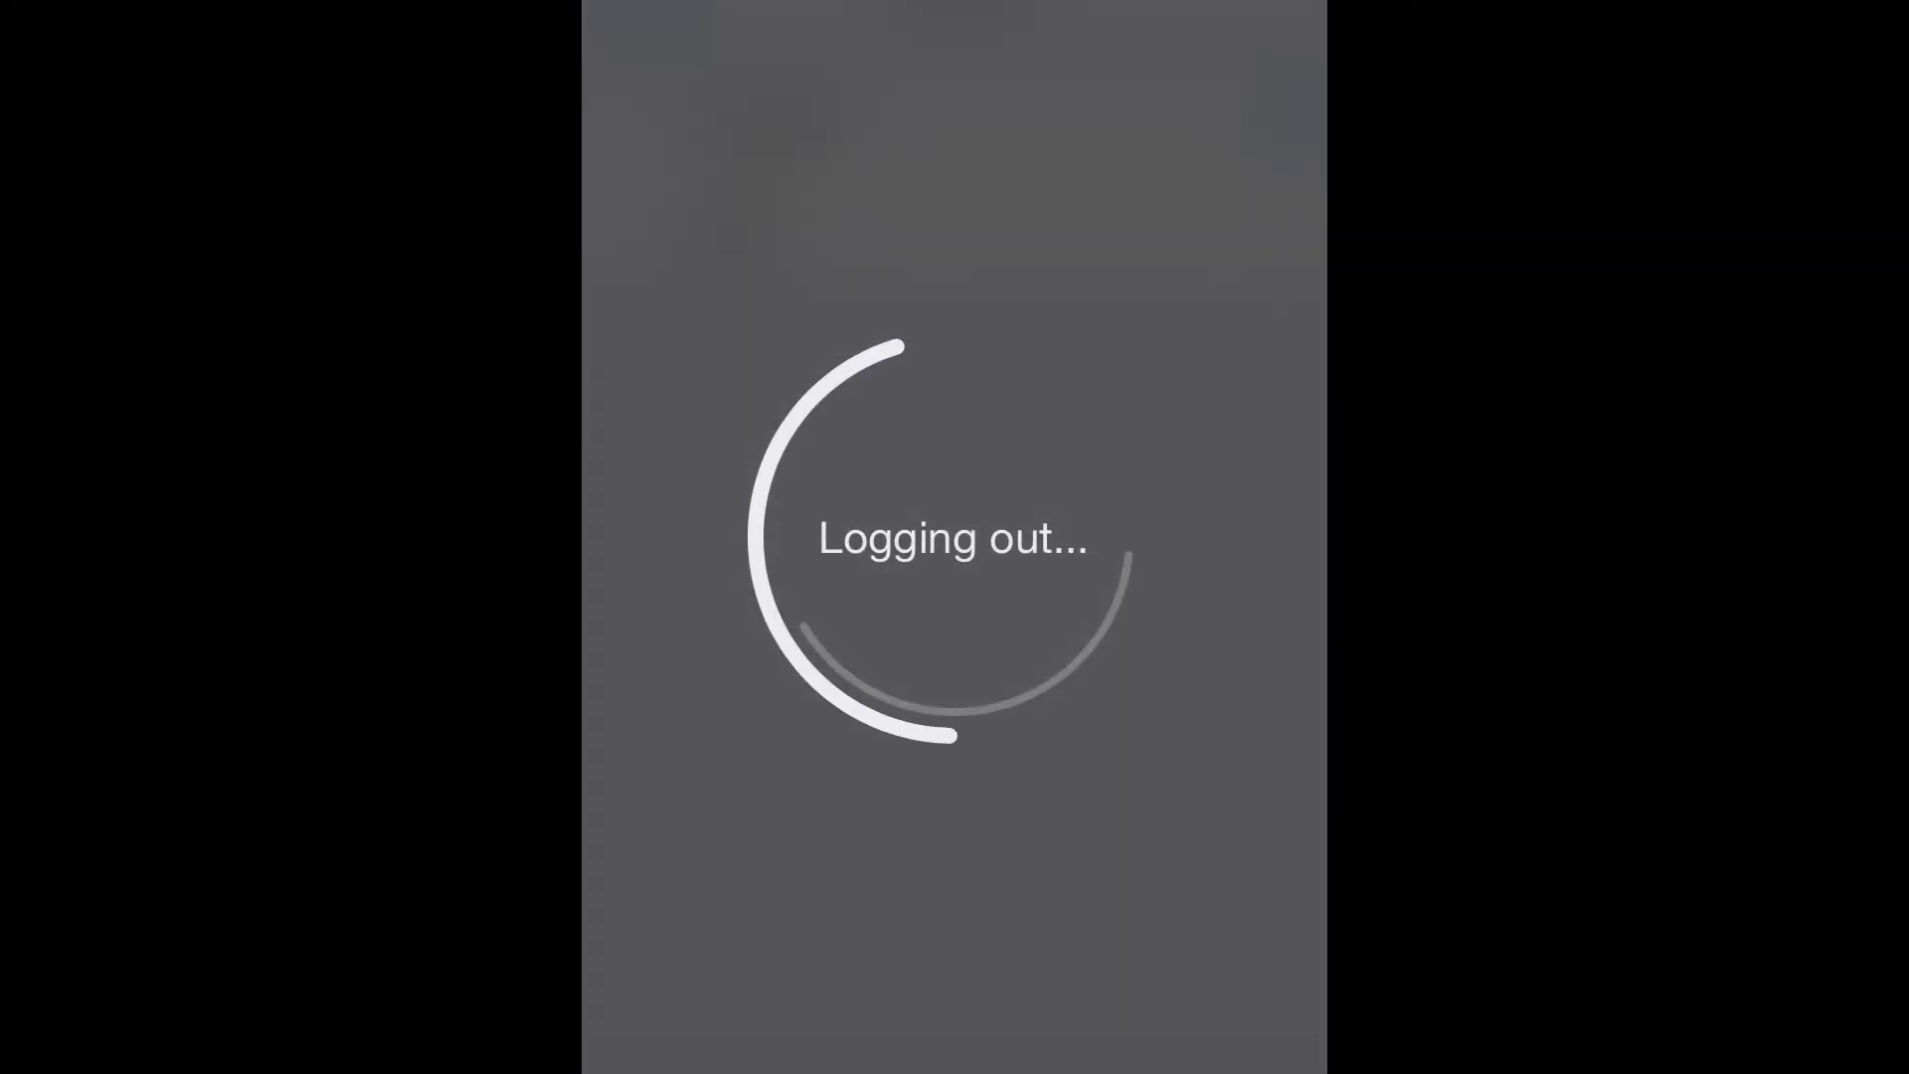